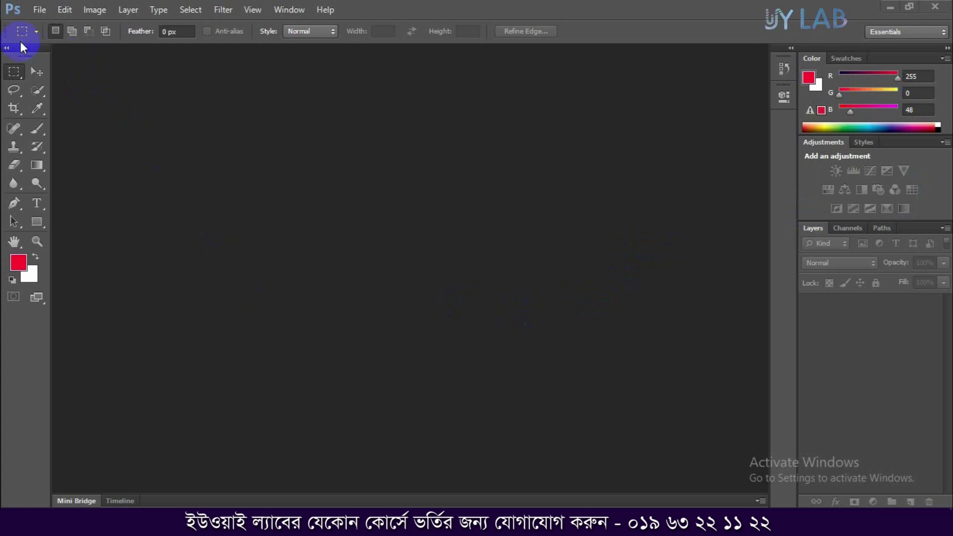
- Open the stormy ruined-city skyline JPG from the image folder
{"action": "left_click", "coordinate": [34, 10]}
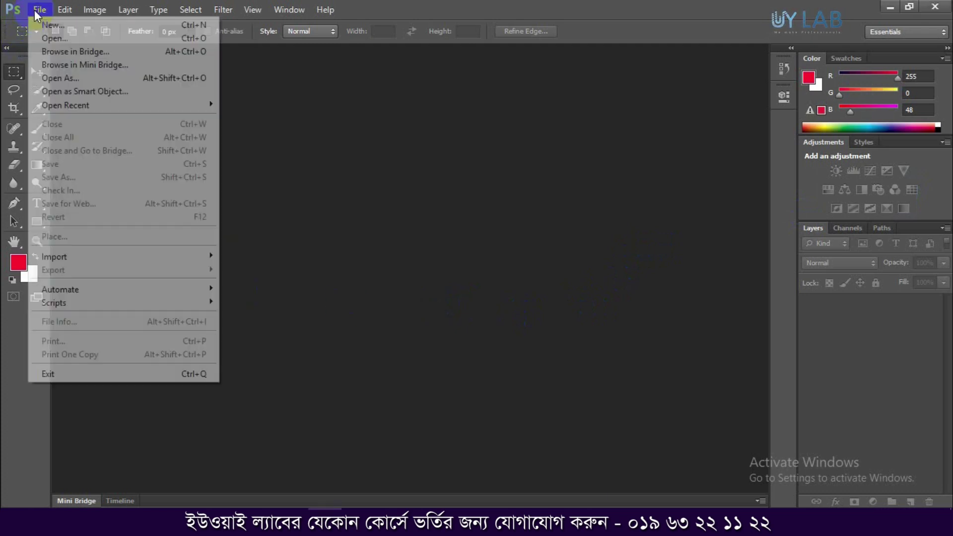
{"action": "left_click", "coordinate": [64, 38]}
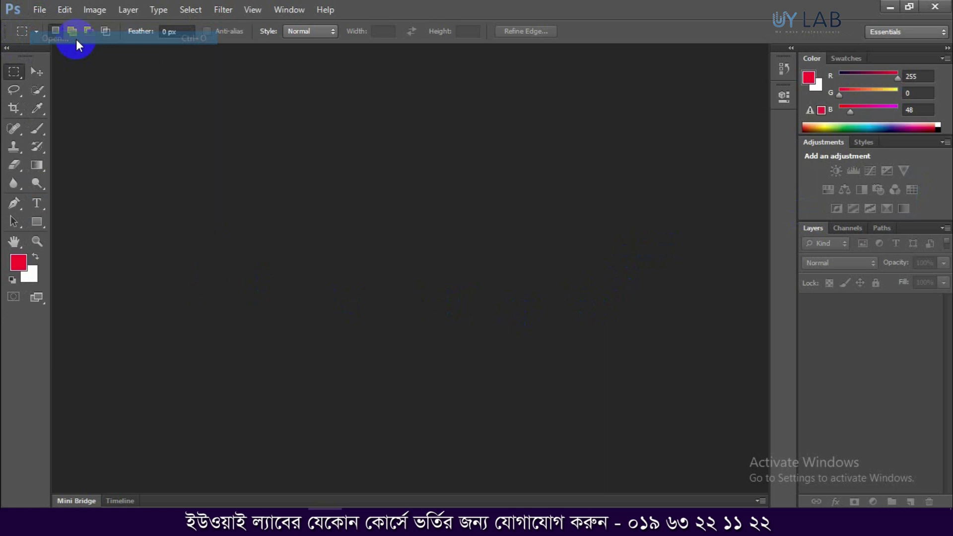
{"action": "double_click", "coordinate": [461, 151]}
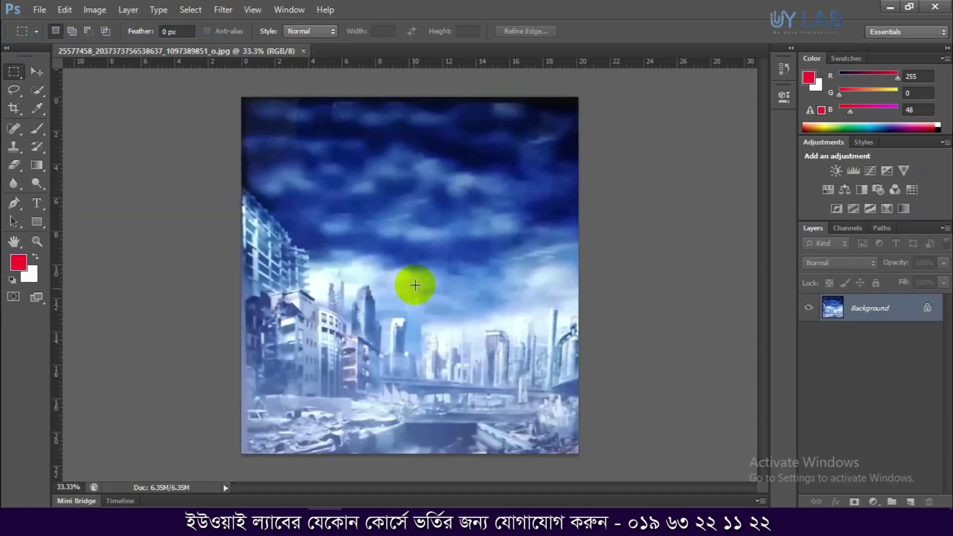
- Place crop.jpg (Iron Man), move it up into the sky and scale it down
{"action": "left_click", "coordinate": [42, 13]}
{"action": "left_click", "coordinate": [78, 238]}
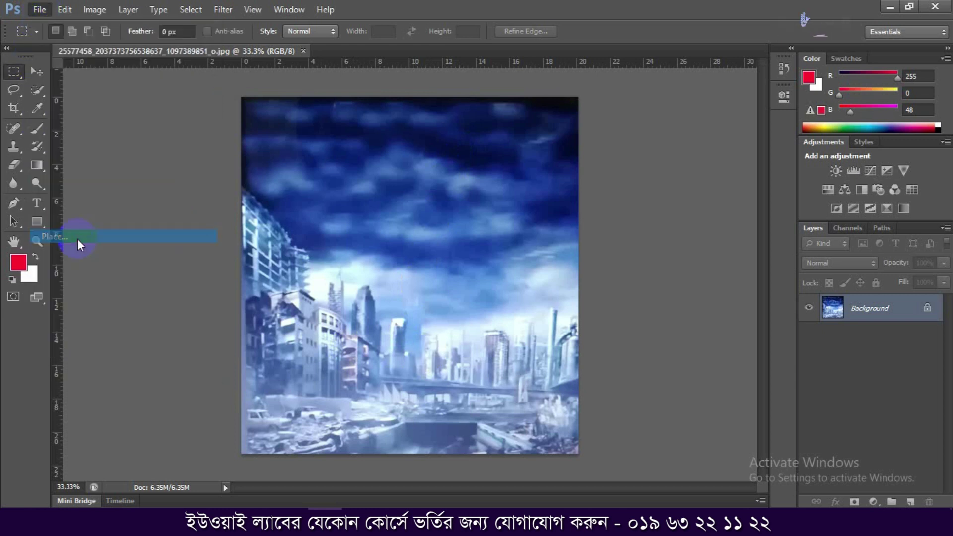
{"action": "left_click", "coordinate": [389, 242]}
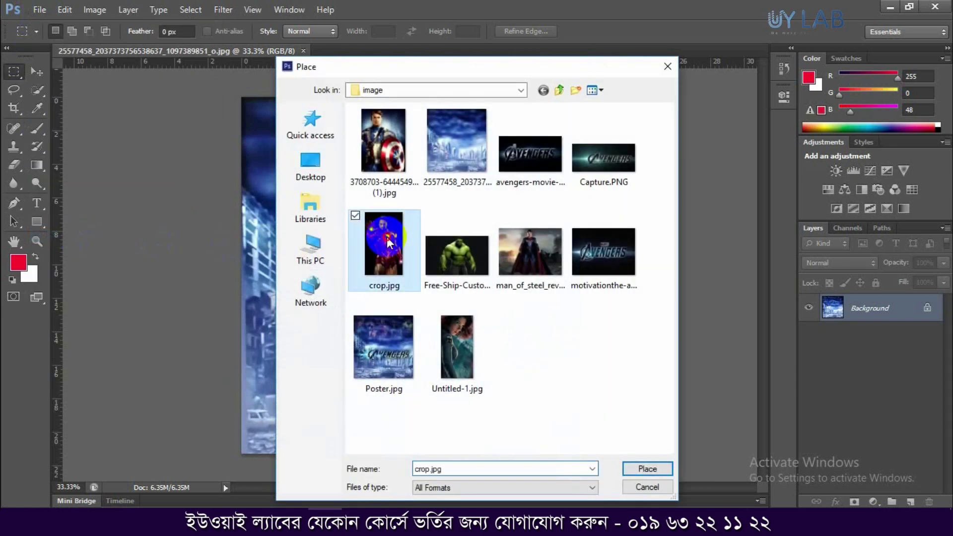
{"action": "double_click", "coordinate": [388, 240]}
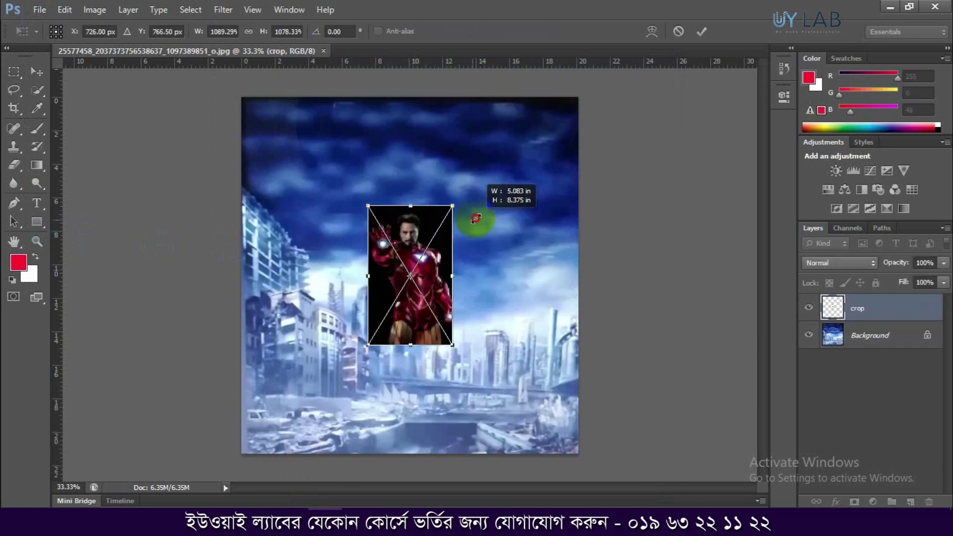
{"action": "left_click_drag", "start_coordinate": [415, 251], "coordinate": [408, 141]}
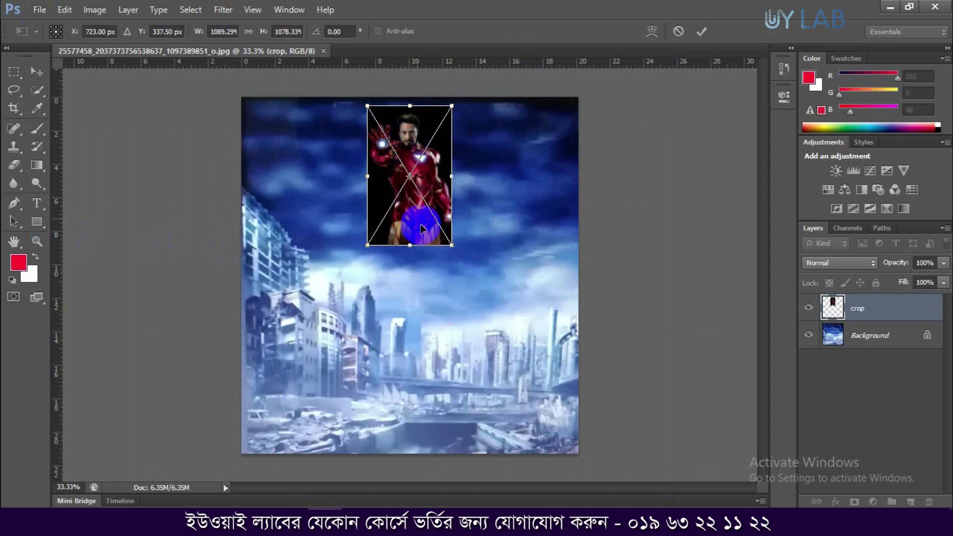
{"action": "left_click_drag", "start_coordinate": [450, 243], "coordinate": [450, 233]}
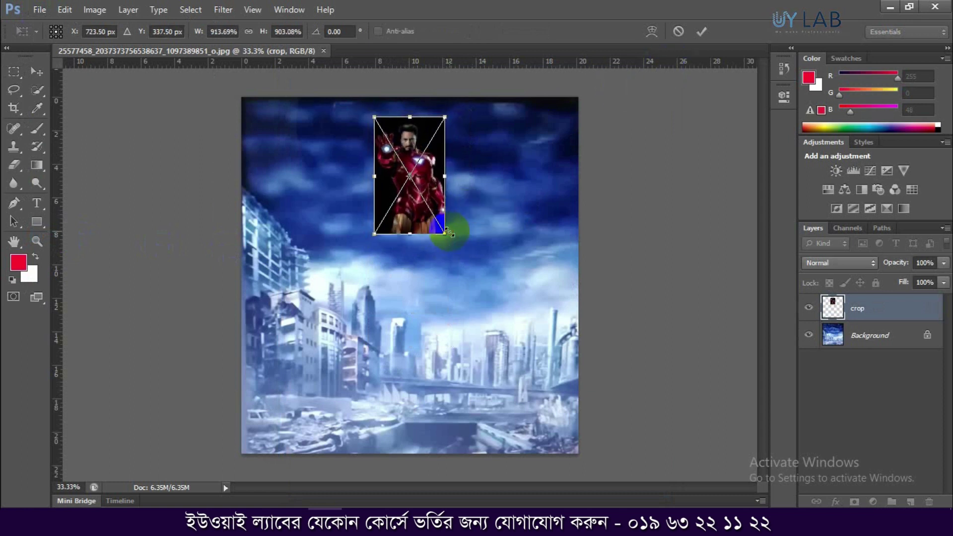
{"action": "left_click", "coordinate": [702, 32]}
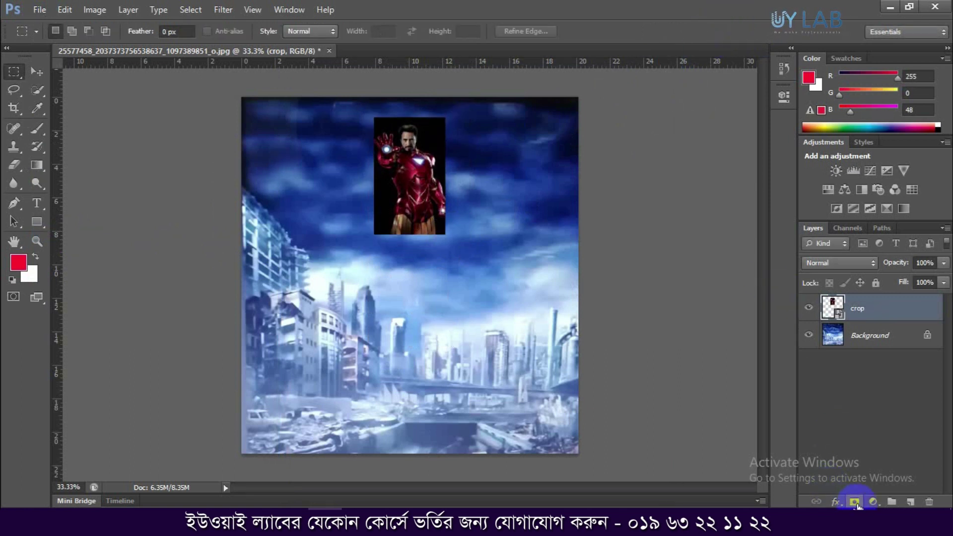
- Mask the crop layer and paint its dark edges away with a soft black brush
{"action": "left_click", "coordinate": [855, 503]}
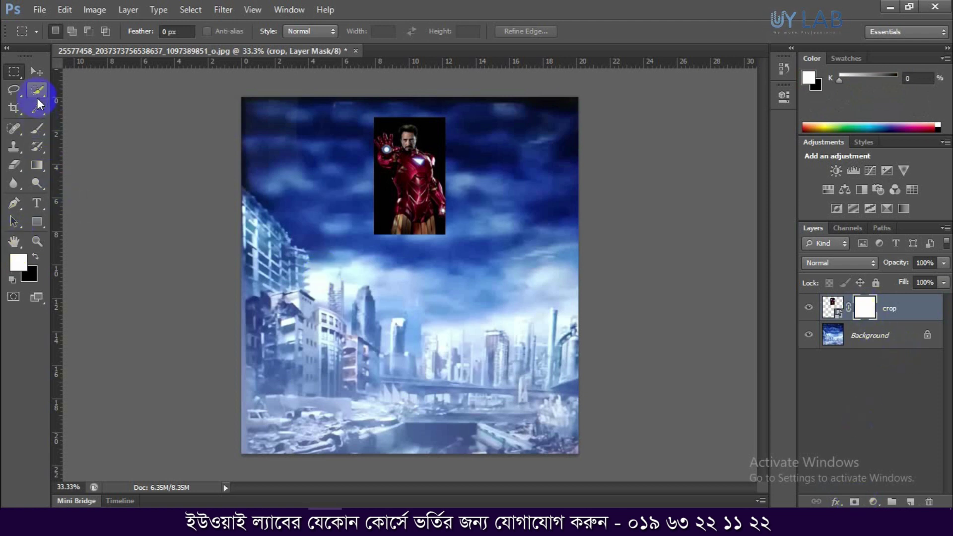
{"action": "left_click", "coordinate": [36, 129]}
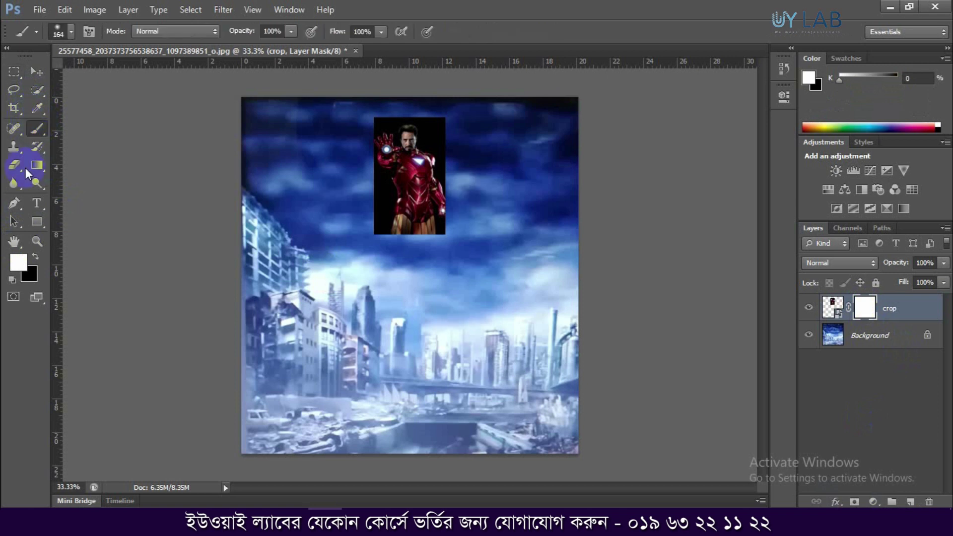
{"action": "left_click", "coordinate": [32, 258]}
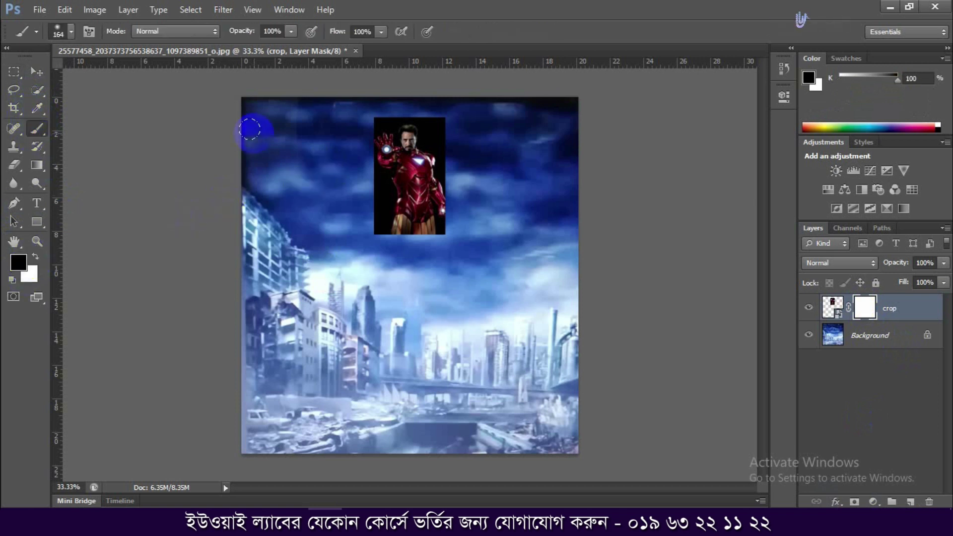
{"action": "left_click", "coordinate": [63, 31]}
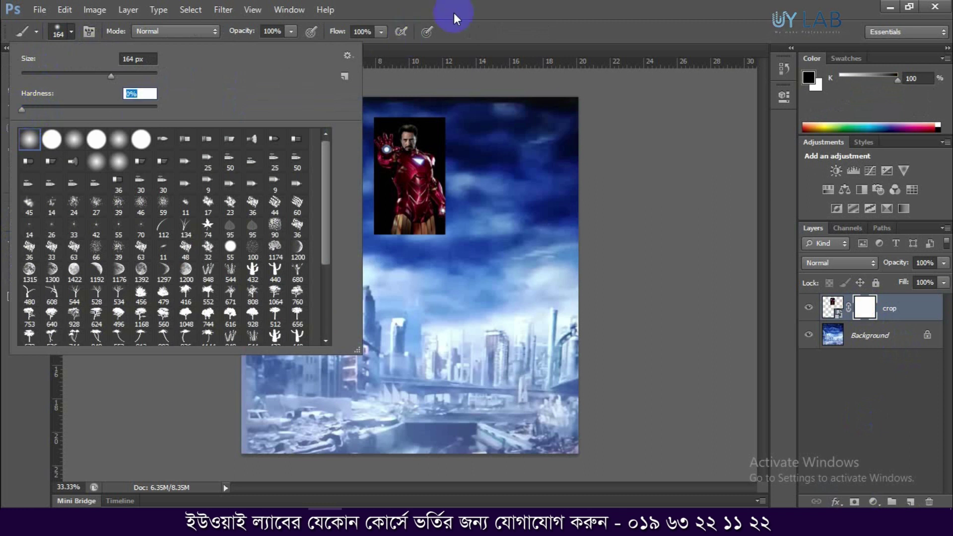
{"action": "key", "text": "Return"}
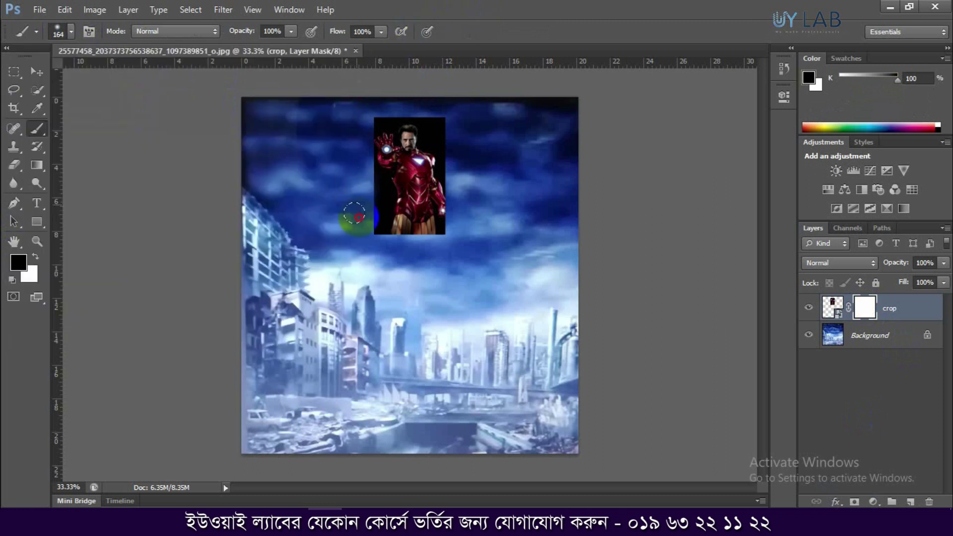
{"action": "left_click_drag", "start_coordinate": [358, 217], "coordinate": [362, 248]}
{"action": "mouse_move", "coordinate": [360, 186]}
{"action": "left_mouse_down"}
{"action": "mouse_move", "coordinate": [369, 113]}
{"action": "mouse_move", "coordinate": [447, 117]}
{"action": "mouse_move", "coordinate": [448, 243]}
{"action": "mouse_move", "coordinate": [379, 241]}
{"action": "mouse_move", "coordinate": [416, 248]}
{"action": "mouse_move", "coordinate": [447, 239]}
{"action": "mouse_move", "coordinate": [389, 260]}
{"action": "left_mouse_up"}
- Place the Captain America image and scale it down left of Iron Man
{"action": "left_click", "coordinate": [40, 10]}
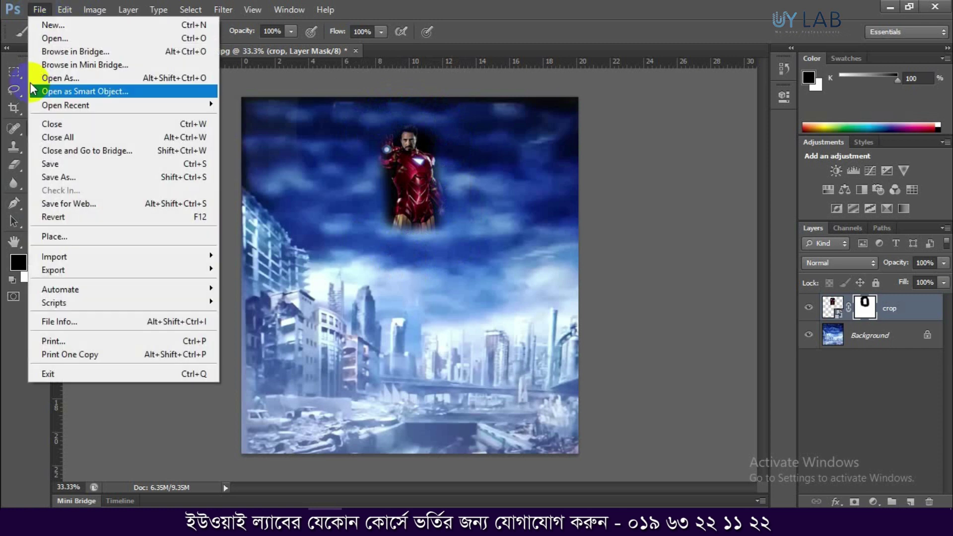
{"action": "left_click", "coordinate": [45, 240]}
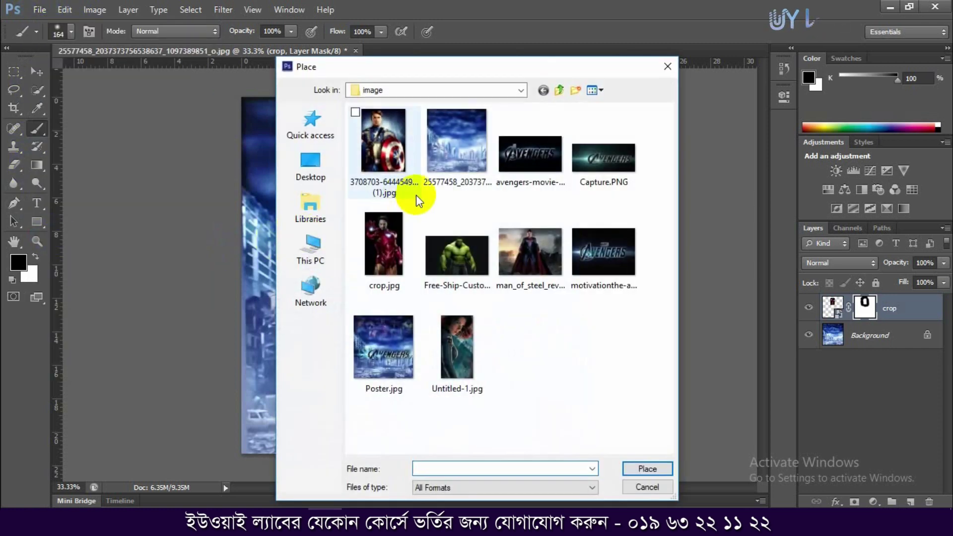
{"action": "double_click", "coordinate": [390, 158]}
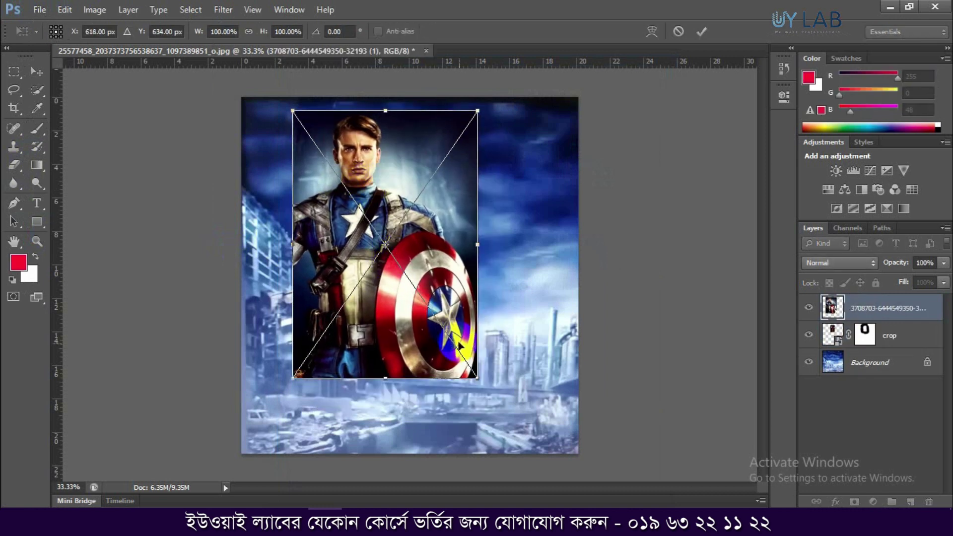
{"action": "mouse_move", "coordinate": [478, 379]}
{"action": "left_mouse_down"}
{"action": "mouse_move", "coordinate": [369, 221]}
{"action": "mouse_move", "coordinate": [341, 220]}
{"action": "left_mouse_up"}
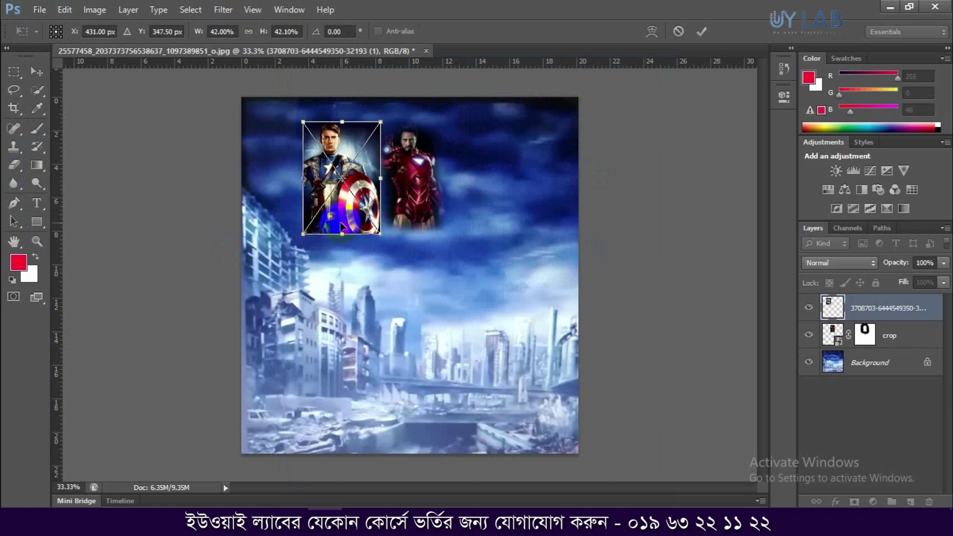
{"action": "left_click", "coordinate": [707, 31]}
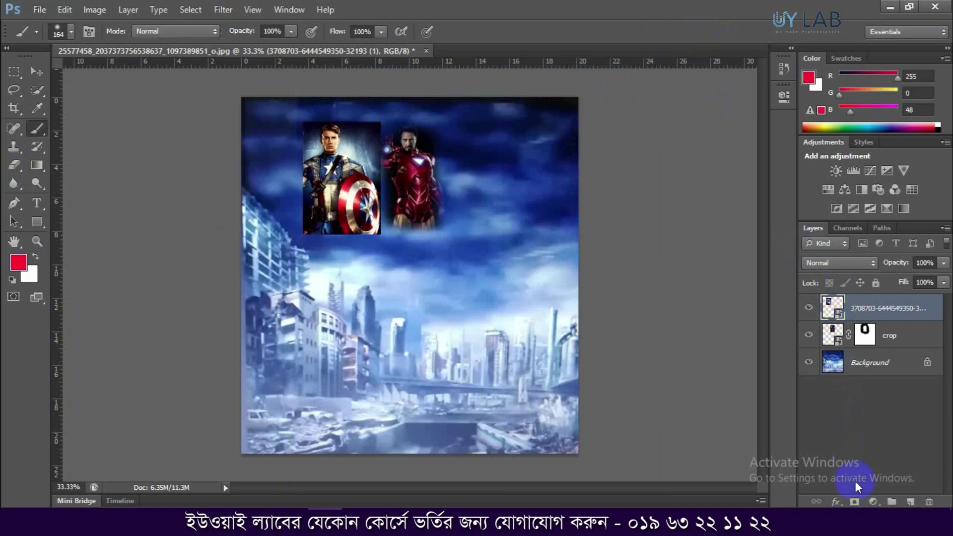
- Mask the Captain America layer and paint away its left and lower edges
{"action": "left_click", "coordinate": [854, 503]}
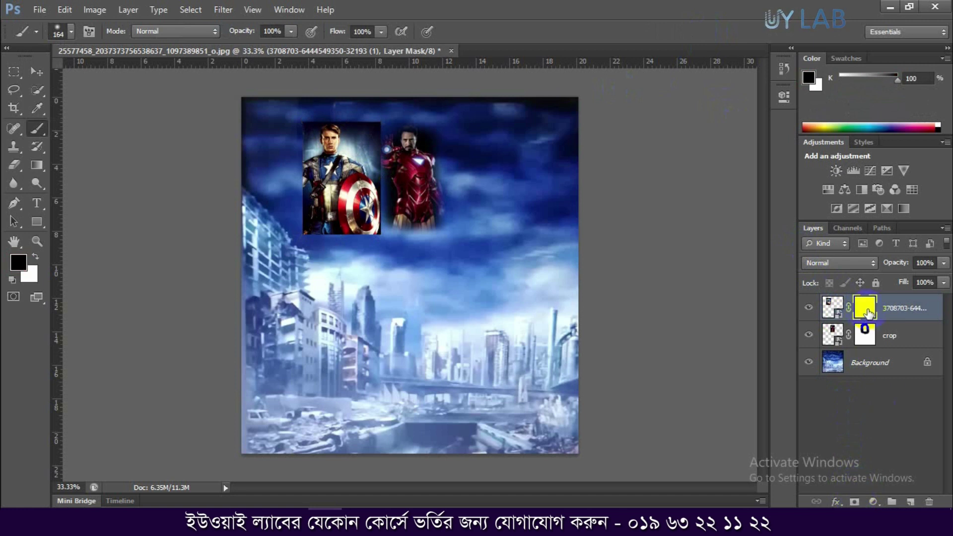
{"action": "mouse_move", "coordinate": [297, 116]}
{"action": "left_mouse_down"}
{"action": "mouse_move", "coordinate": [288, 201]}
{"action": "mouse_move", "coordinate": [298, 173]}
{"action": "left_mouse_up"}
{"action": "mouse_move", "coordinate": [319, 244]}
{"action": "left_mouse_down"}
{"action": "mouse_move", "coordinate": [368, 248]}
{"action": "mouse_move", "coordinate": [298, 246]}
{"action": "mouse_move", "coordinate": [329, 233]}
{"action": "mouse_move", "coordinate": [375, 247]}
{"action": "mouse_move", "coordinate": [383, 117]}
{"action": "mouse_move", "coordinate": [303, 113]}
{"action": "left_mouse_up"}
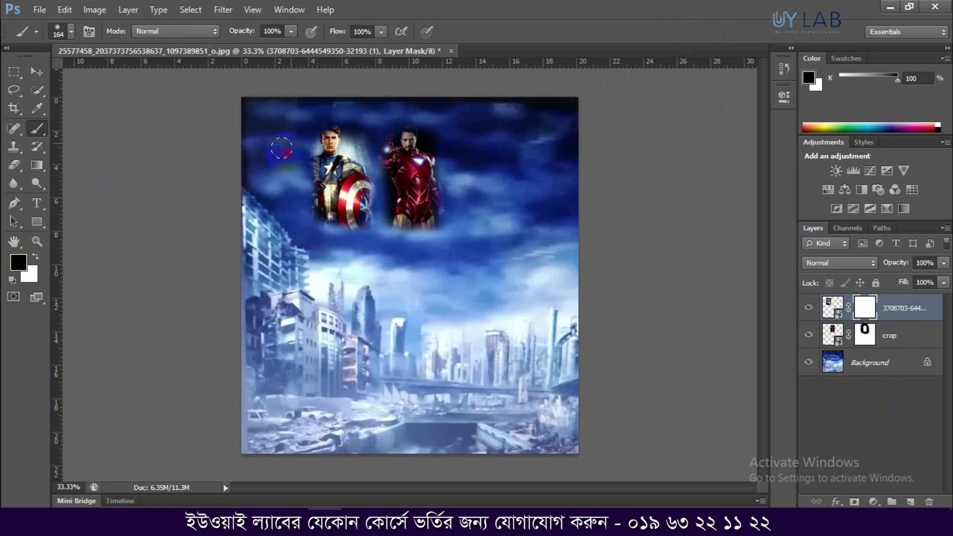
- Place Untitled-1.jpg and position it against the sky's top-left edge
{"action": "left_click", "coordinate": [51, 11]}
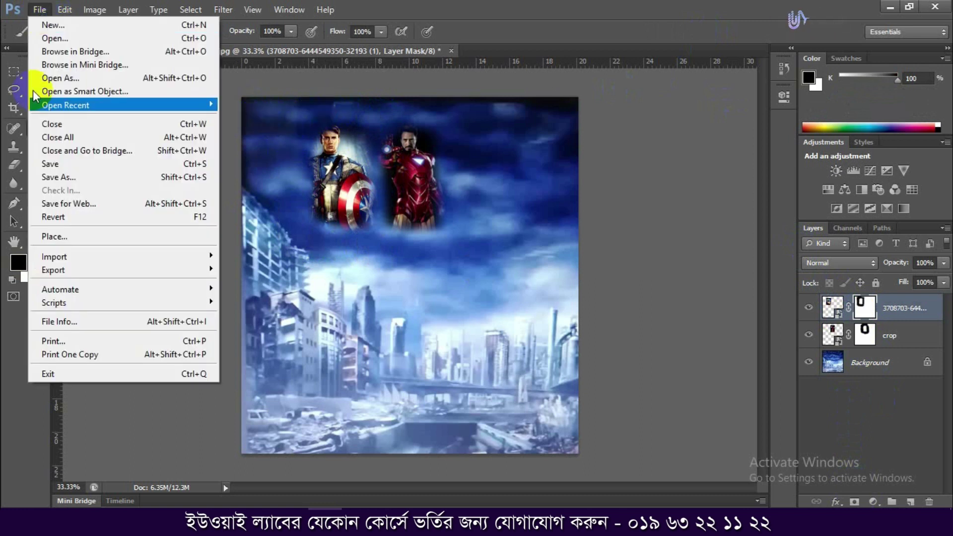
{"action": "left_click", "coordinate": [50, 237]}
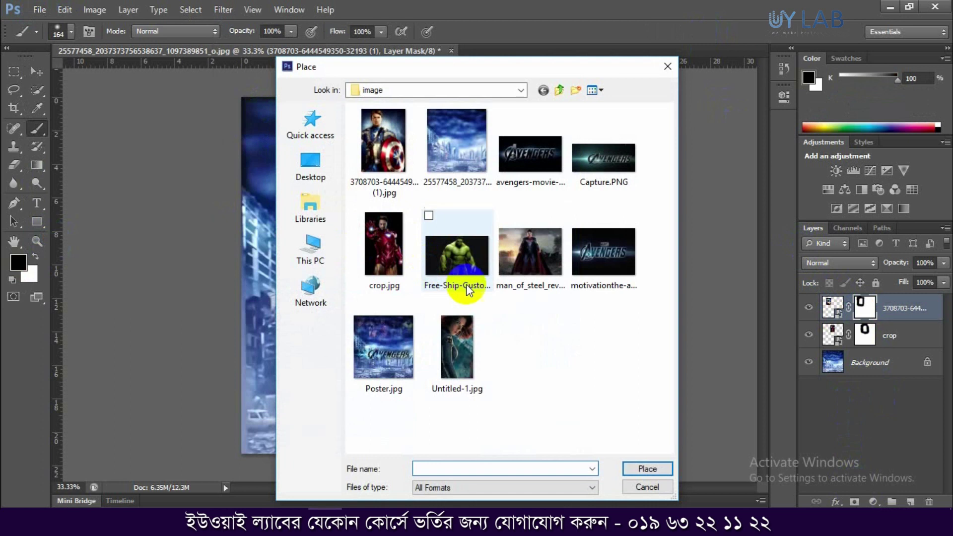
{"action": "double_click", "coordinate": [478, 341]}
{"action": "mouse_move", "coordinate": [426, 292]}
{"action": "left_mouse_down"}
{"action": "mouse_move", "coordinate": [284, 175]}
{"action": "mouse_move", "coordinate": [307, 239]}
{"action": "left_mouse_up"}
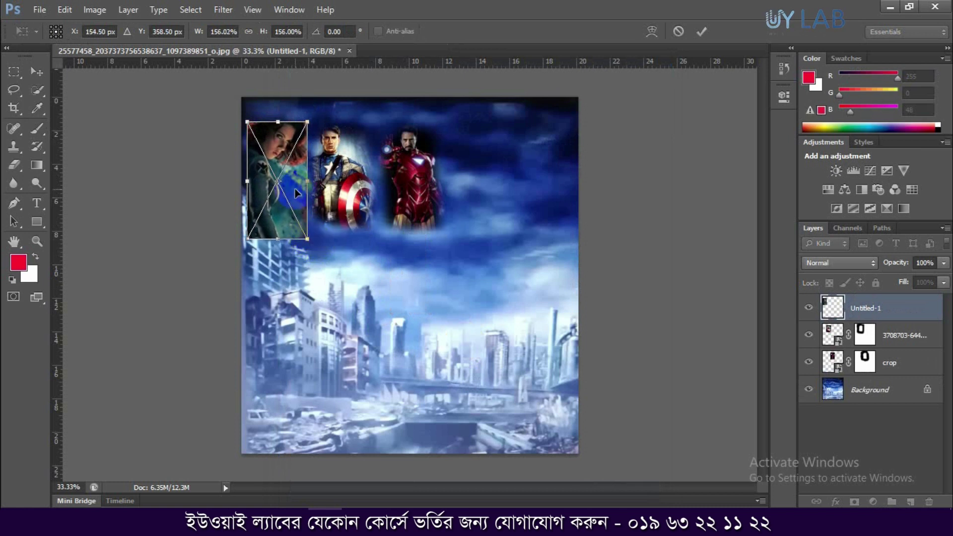
{"action": "left_click_drag", "start_coordinate": [296, 193], "coordinate": [287, 186]}
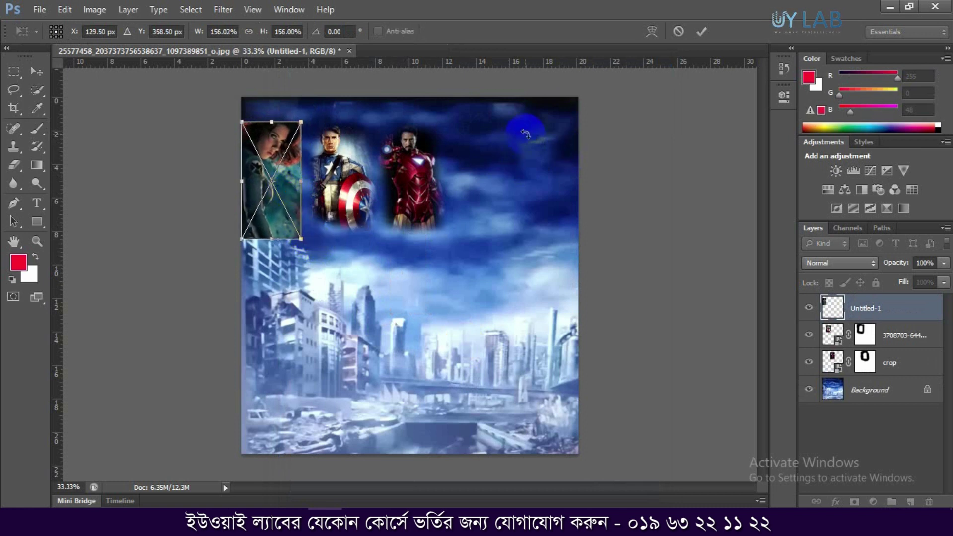
{"action": "left_click", "coordinate": [702, 31]}
- Mask the Untitled-1 layer and paint black to fade the portrait's edges into the sky
{"action": "key", "text": "b"}
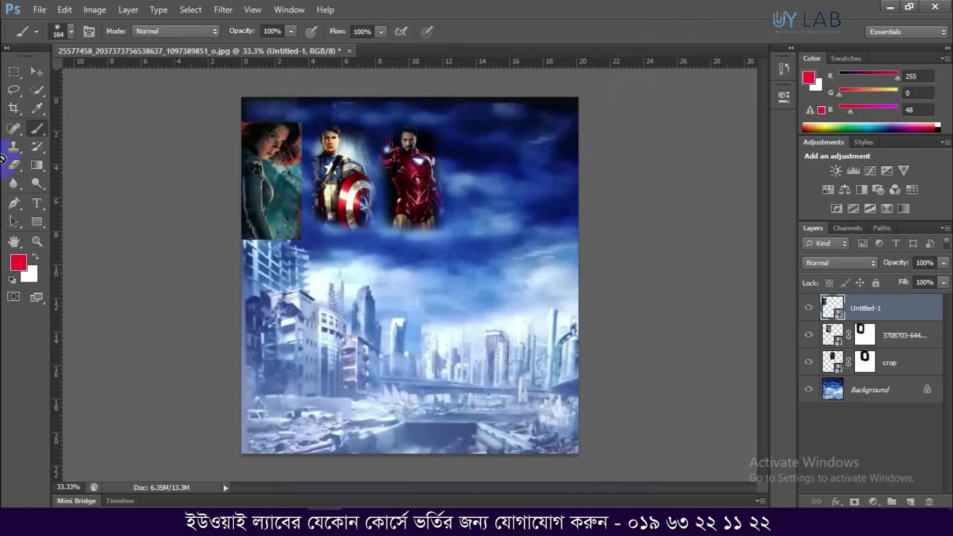
{"action": "left_click", "coordinate": [854, 501]}
{"action": "key", "text": "d"}
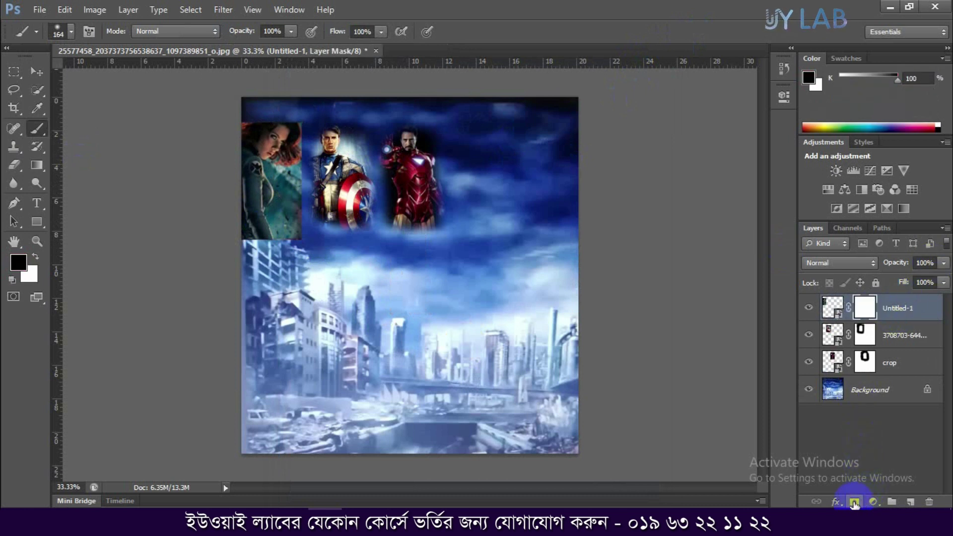
{"action": "left_click", "coordinate": [254, 119]}
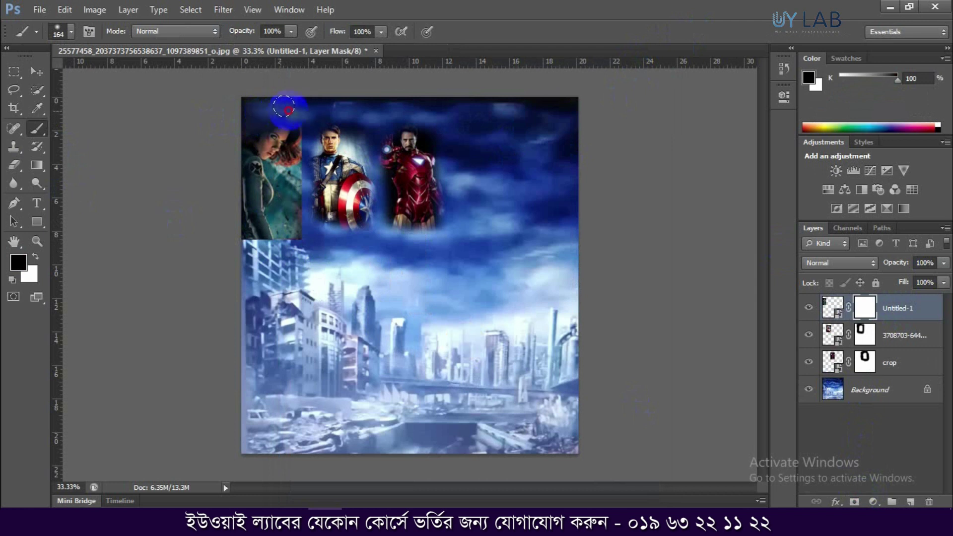
{"action": "mouse_move", "coordinate": [310, 201]}
{"action": "left_mouse_down"}
{"action": "mouse_move", "coordinate": [304, 185]}
{"action": "mouse_move", "coordinate": [276, 256]}
{"action": "left_mouse_up"}
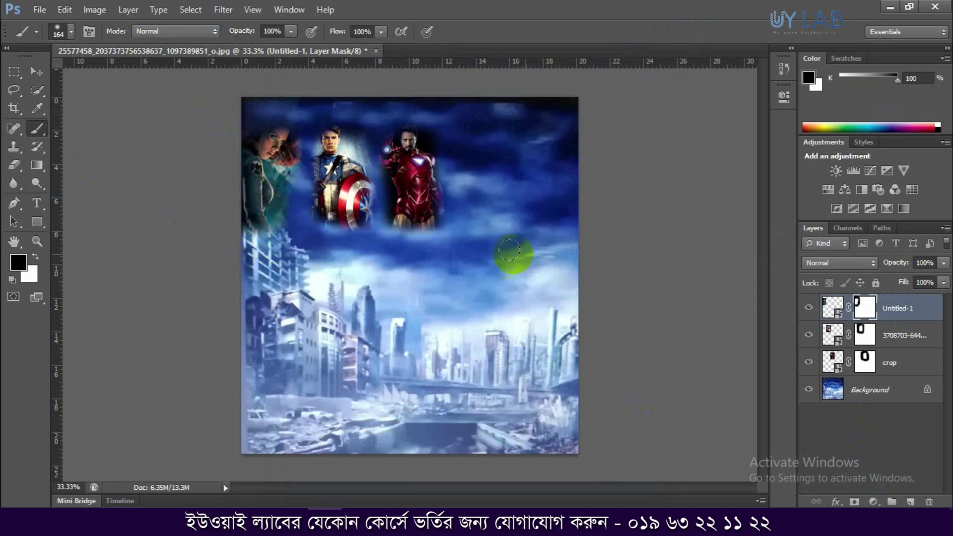
{"action": "left_click", "coordinate": [39, 10]}
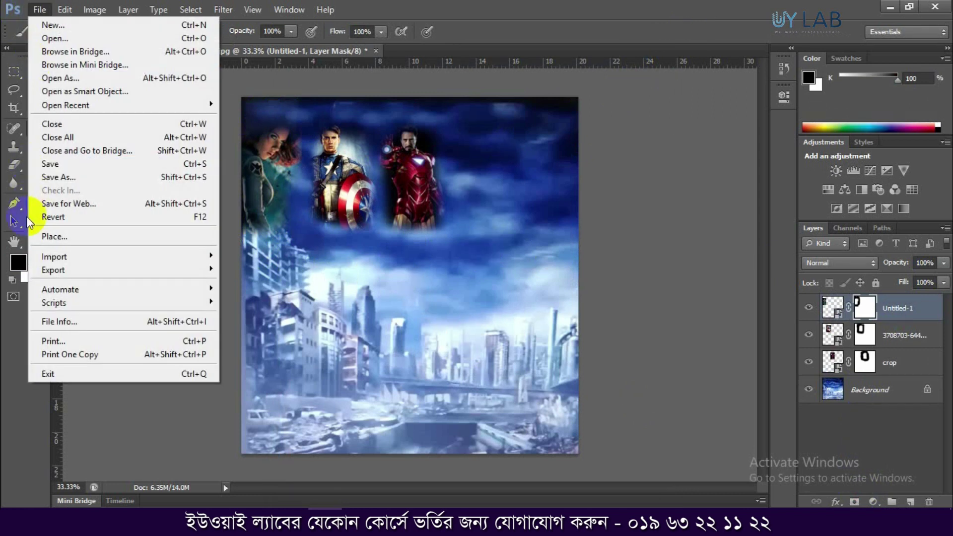
- Place the man_of_steel image and size it beside Iron Man at the top right
{"action": "left_click", "coordinate": [43, 234]}
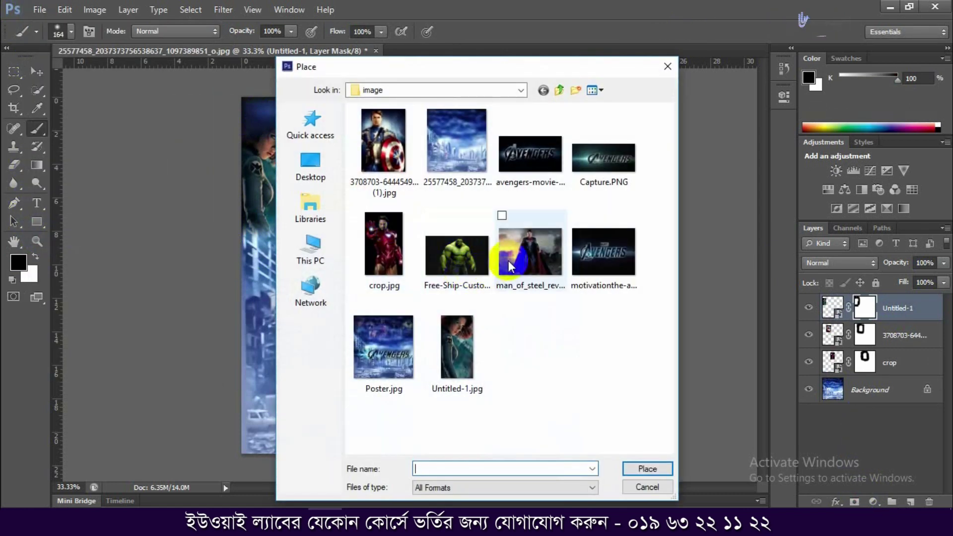
{"action": "double_click", "coordinate": [522, 252]}
{"action": "left_click_drag", "start_coordinate": [407, 259], "coordinate": [482, 177]}
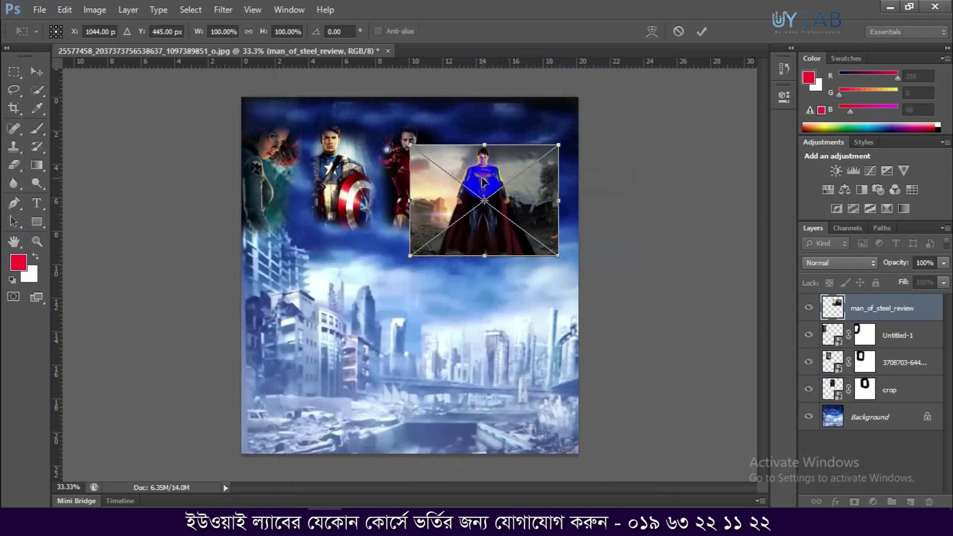
{"action": "mouse_move", "coordinate": [569, 264]}
{"action": "left_mouse_down"}
{"action": "mouse_move", "coordinate": [543, 244]}
{"action": "mouse_move", "coordinate": [526, 207]}
{"action": "mouse_move", "coordinate": [553, 233]}
{"action": "mouse_move", "coordinate": [546, 208]}
{"action": "left_mouse_up"}
{"action": "left_click", "coordinate": [701, 31]}
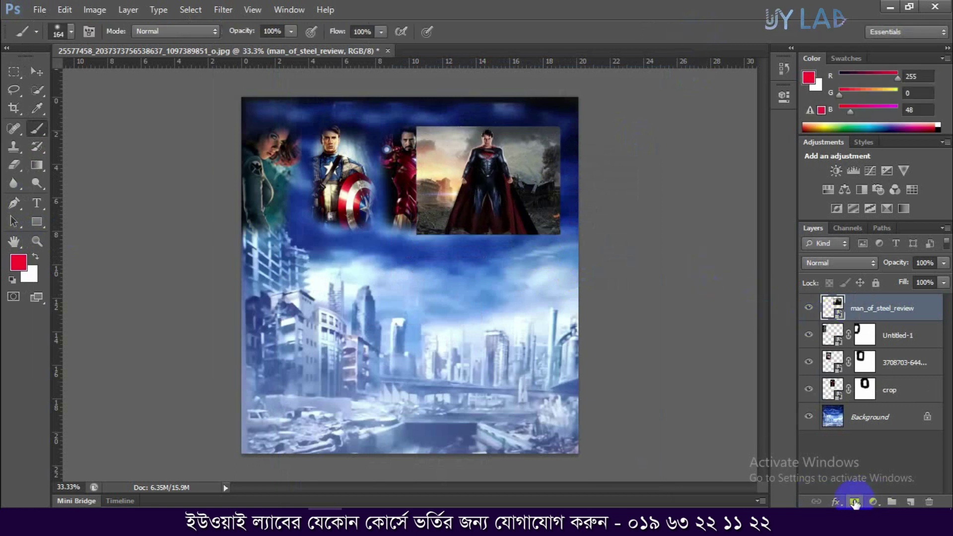
- Mask the man_of_steel layer and paint away its left edge and the bright glow
{"action": "left_click", "coordinate": [854, 502]}
{"action": "key", "text": "d"}
{"action": "mouse_move", "coordinate": [406, 129]}
{"action": "left_mouse_down"}
{"action": "mouse_move", "coordinate": [420, 230]}
{"action": "mouse_move", "coordinate": [447, 112]}
{"action": "mouse_move", "coordinate": [418, 238]}
{"action": "mouse_move", "coordinate": [504, 249]}
{"action": "mouse_move", "coordinate": [550, 219]}
{"action": "mouse_move", "coordinate": [559, 196]}
{"action": "mouse_move", "coordinate": [538, 134]}
{"action": "mouse_move", "coordinate": [557, 198]}
{"action": "mouse_move", "coordinate": [520, 157]}
{"action": "left_mouse_up"}
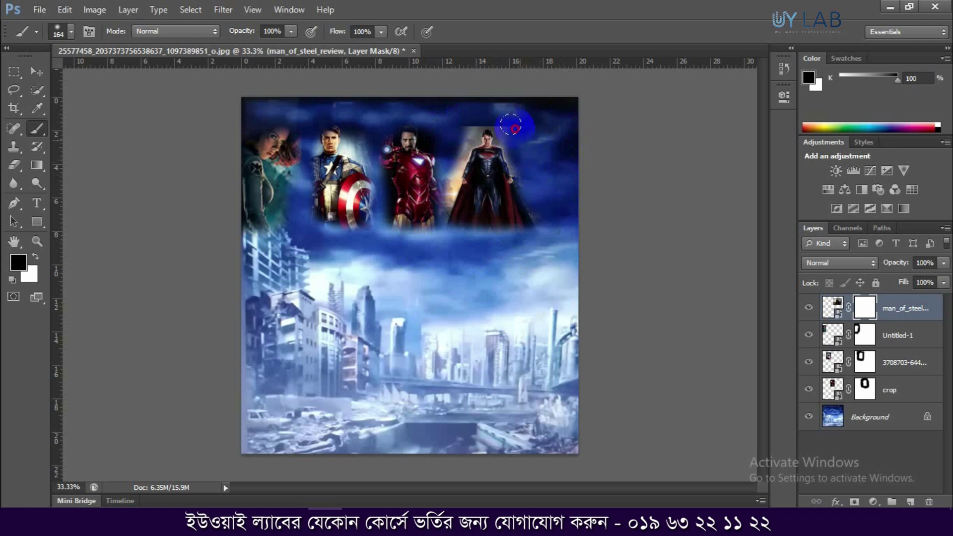
{"action": "mouse_move", "coordinate": [481, 111]}
{"action": "left_mouse_down"}
{"action": "mouse_move", "coordinate": [459, 111]}
{"action": "mouse_move", "coordinate": [456, 149]}
{"action": "mouse_move", "coordinate": [433, 187]}
{"action": "mouse_move", "coordinate": [447, 132]}
{"action": "mouse_move", "coordinate": [436, 132]}
{"action": "mouse_move", "coordinate": [494, 118]}
{"action": "left_mouse_up"}
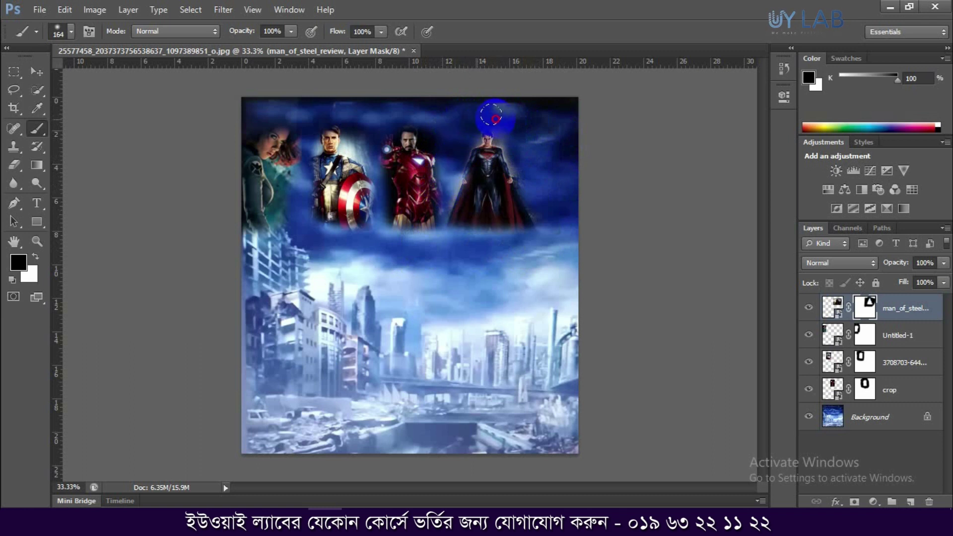
{"action": "left_click_drag", "start_coordinate": [512, 152], "coordinate": [542, 220]}
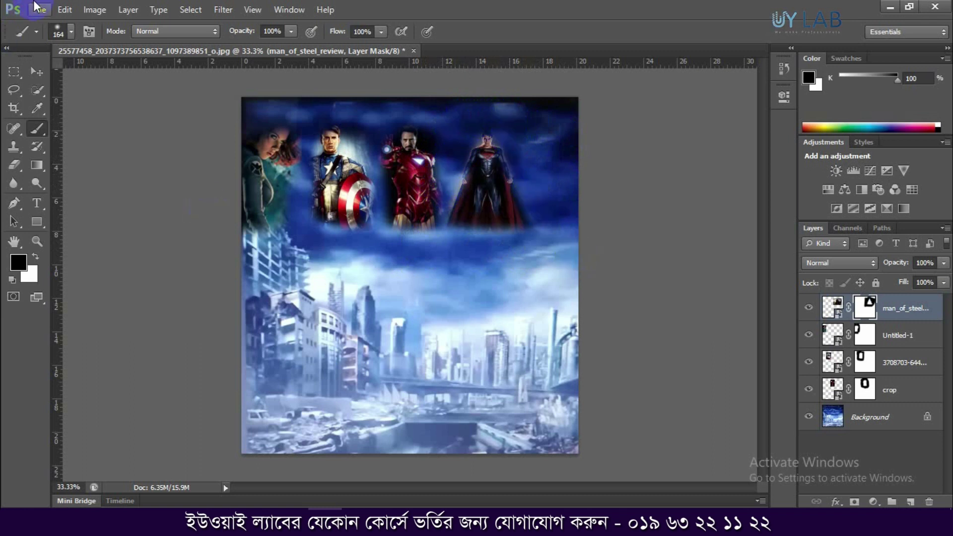
- Place the Free-Ship-Custom Hulk image at about half size in the top-right corner
{"action": "left_click", "coordinate": [36, 7]}
{"action": "left_click", "coordinate": [47, 234]}
{"action": "left_click", "coordinate": [469, 265]}
{"action": "left_click", "coordinate": [640, 468]}
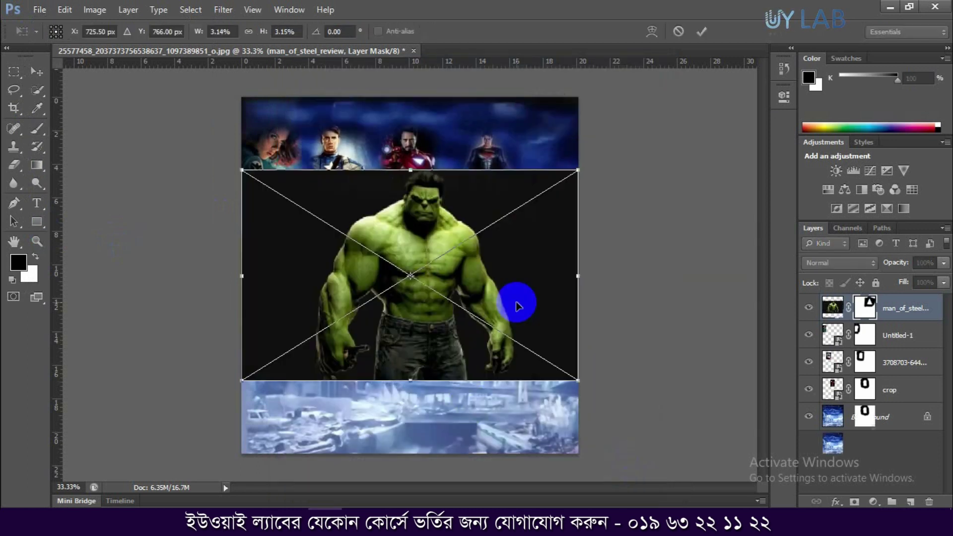
{"action": "left_click_drag", "start_coordinate": [577, 171], "coordinate": [495, 223]}
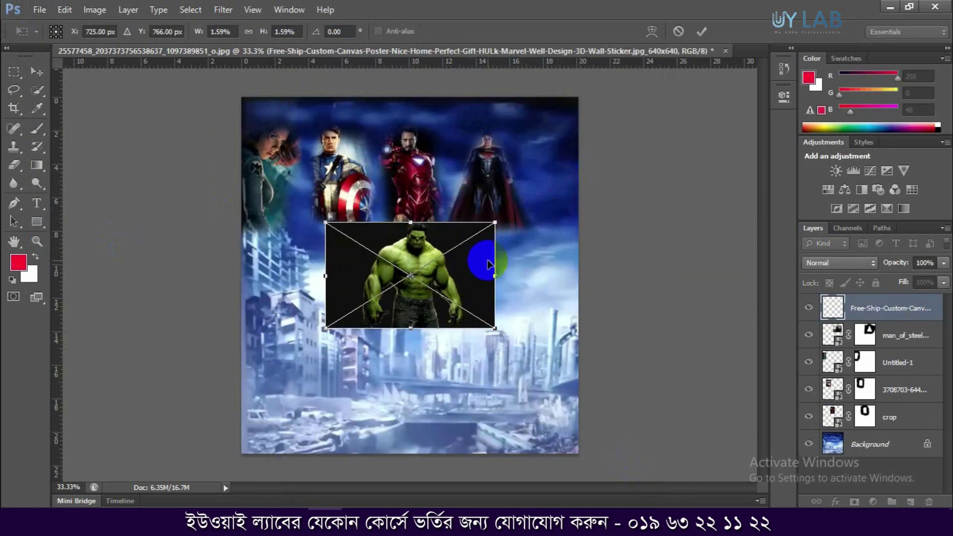
{"action": "left_click_drag", "start_coordinate": [489, 265], "coordinate": [527, 157]}
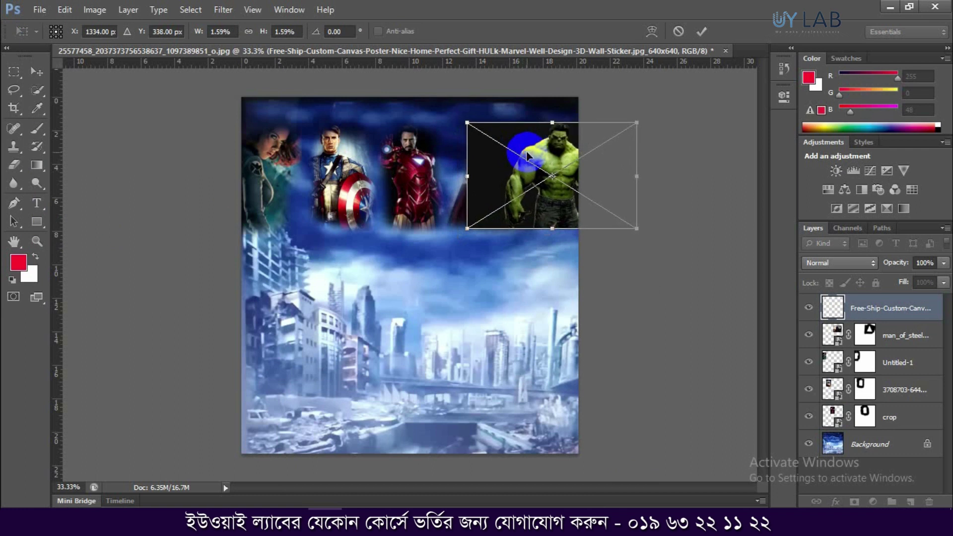
{"action": "left_click", "coordinate": [703, 31]}
- Mask the Hulk layer and paint away the dark background around and above him
{"action": "key", "text": "b"}
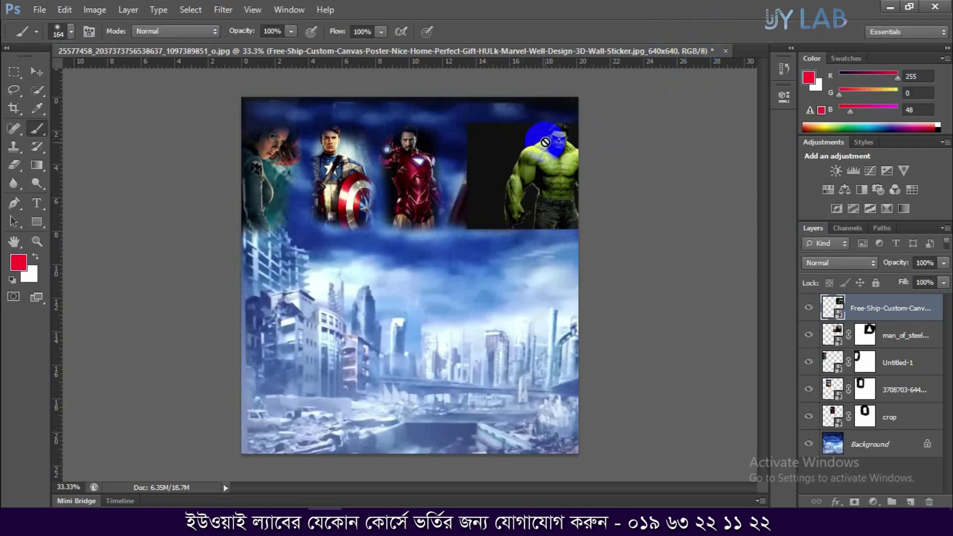
{"action": "left_click", "coordinate": [855, 503]}
{"action": "mouse_move", "coordinate": [508, 194]}
{"action": "left_mouse_down"}
{"action": "mouse_move", "coordinate": [473, 210]}
{"action": "mouse_move", "coordinate": [488, 243]}
{"action": "mouse_move", "coordinate": [562, 240]}
{"action": "left_mouse_up"}
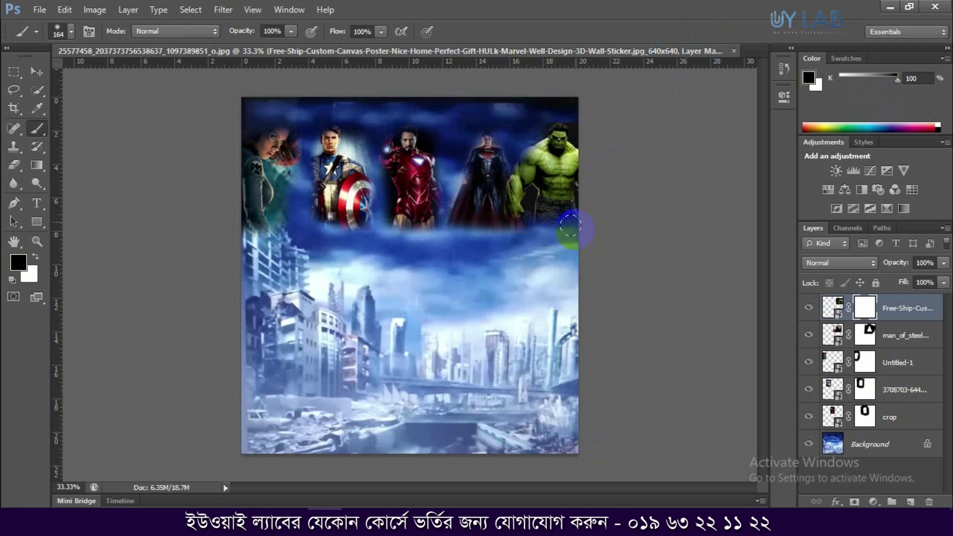
{"action": "left_click_drag", "start_coordinate": [521, 117], "coordinate": [565, 106]}
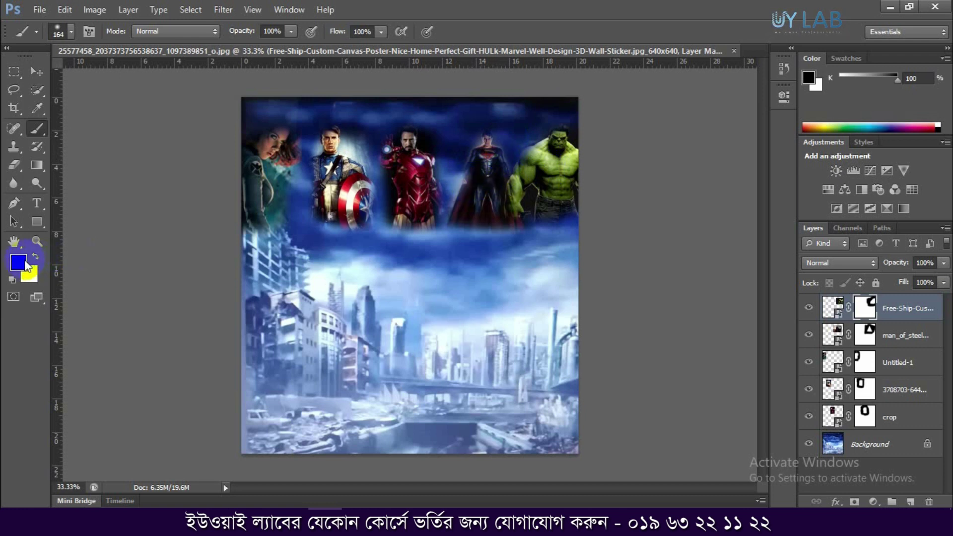
- Restore Hulk's lower body with white, then hide sky beside Superman's head and Hulk's legs
{"action": "left_click", "coordinate": [34, 259]}
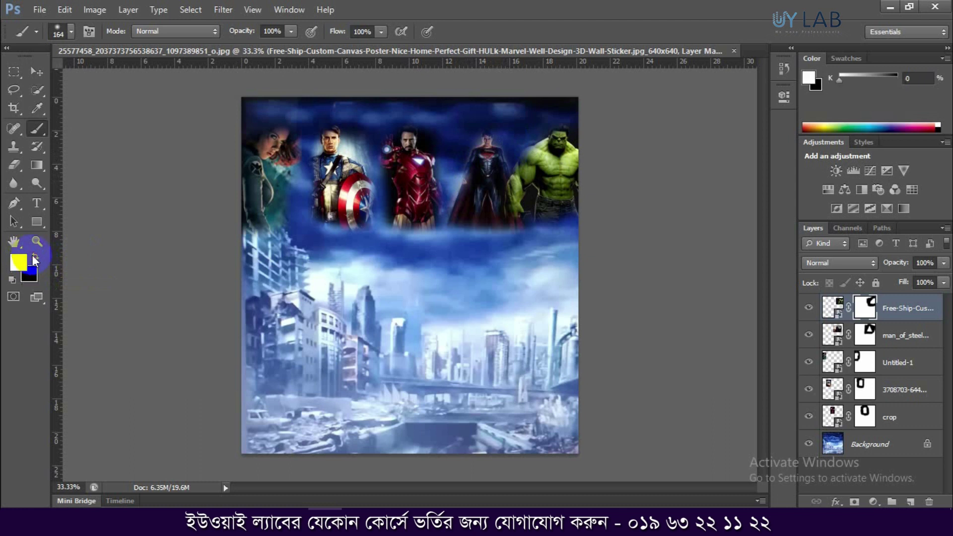
{"action": "left_click", "coordinate": [505, 215]}
{"action": "left_click_drag", "start_coordinate": [505, 215], "coordinate": [508, 236]}
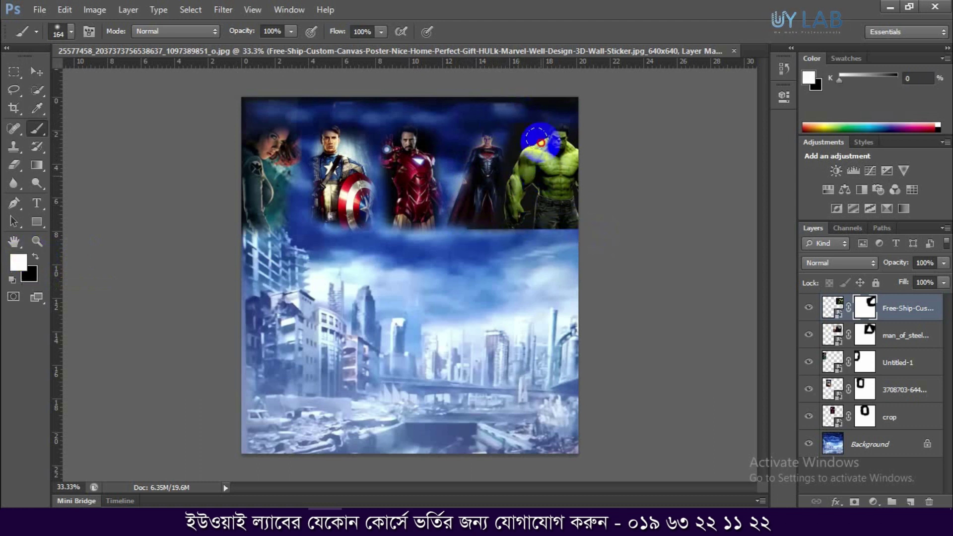
{"action": "left_click", "coordinate": [35, 255]}
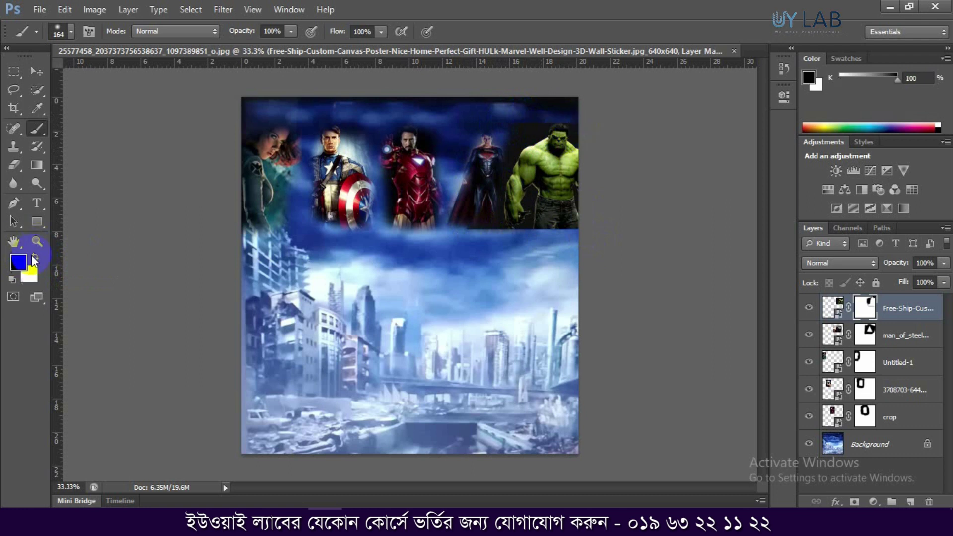
{"action": "left_click", "coordinate": [518, 119]}
{"action": "left_click_drag", "start_coordinate": [519, 119], "coordinate": [534, 124]}
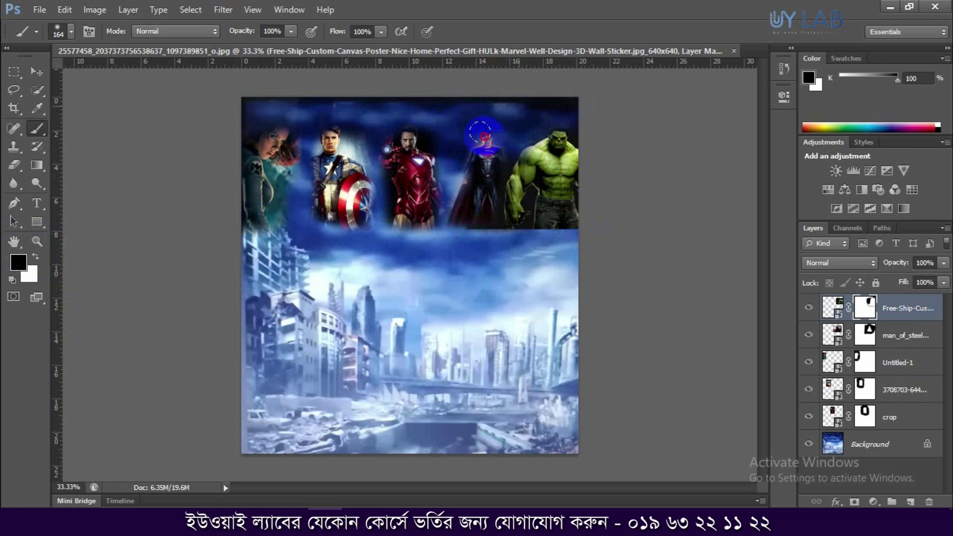
{"action": "left_click_drag", "start_coordinate": [508, 238], "coordinate": [578, 230]}
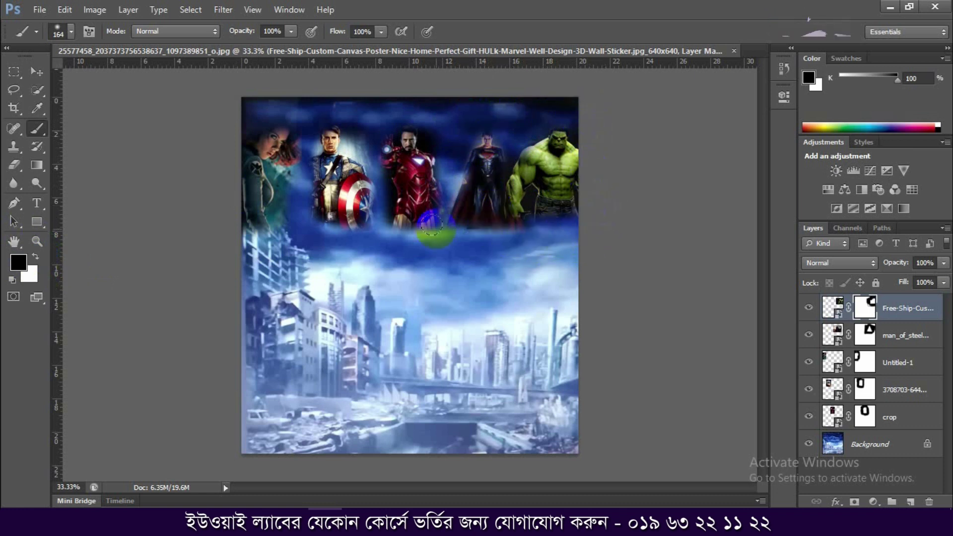
{"action": "left_click", "coordinate": [901, 367]}
- Merge the selected hero layers and set the merged layer's blend mode to Screen
{"action": "left_click", "coordinate": [897, 416], "text": "shift"}
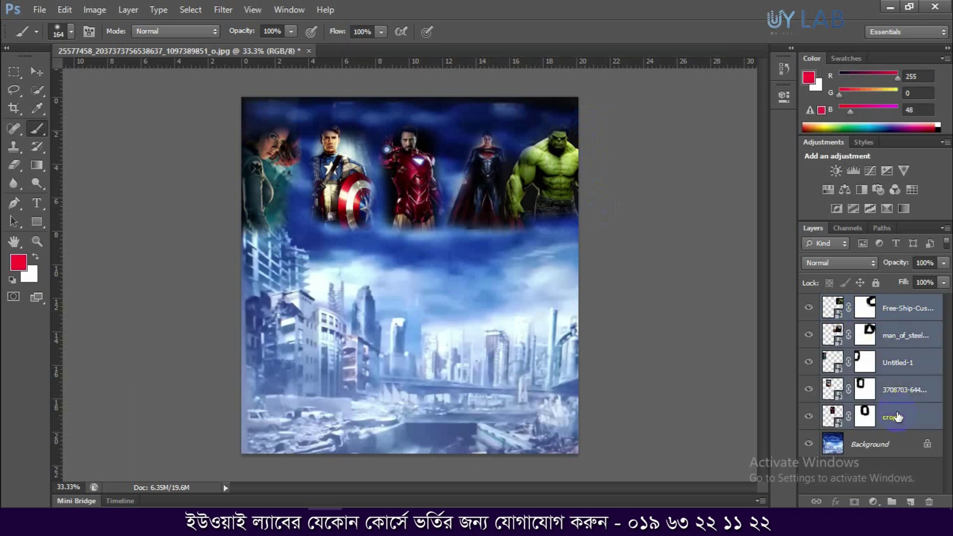
{"action": "right_click", "coordinate": [881, 335]}
{"action": "left_click", "coordinate": [783, 340]}
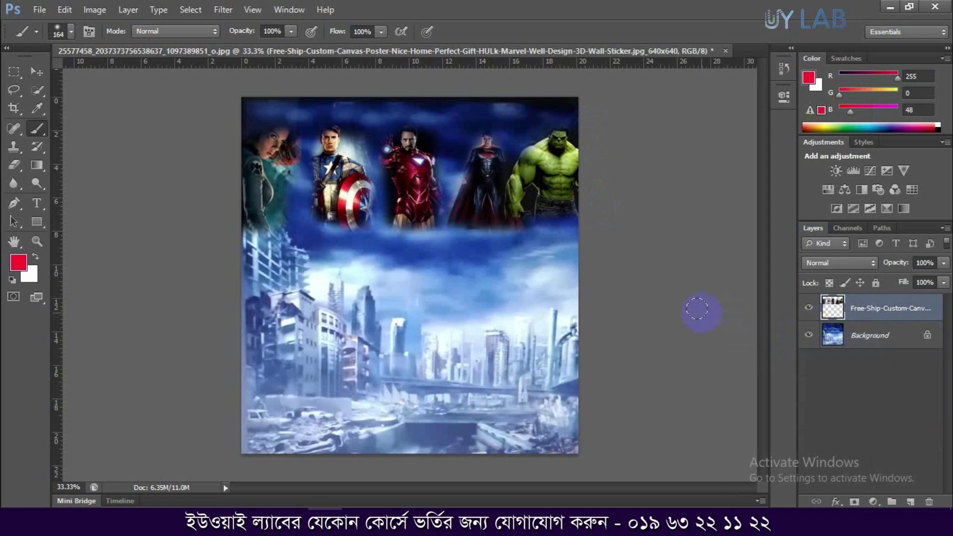
{"action": "left_click", "coordinate": [854, 266]}
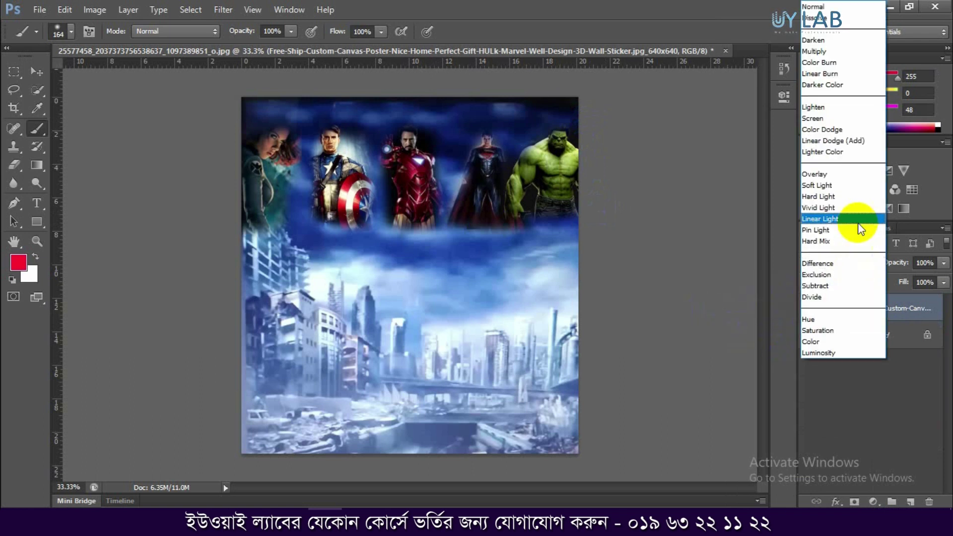
{"action": "left_click", "coordinate": [842, 120]}
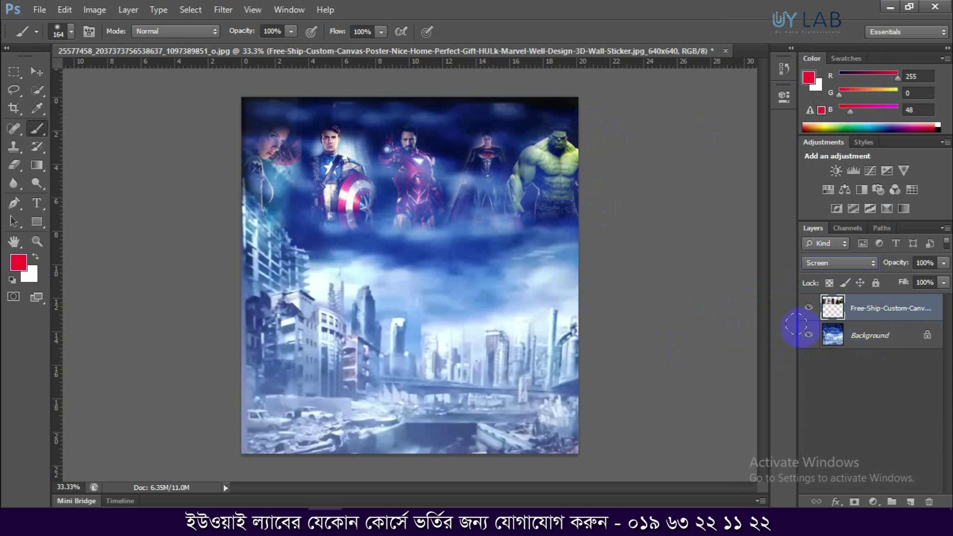
{"action": "left_click", "coordinate": [40, 9]}
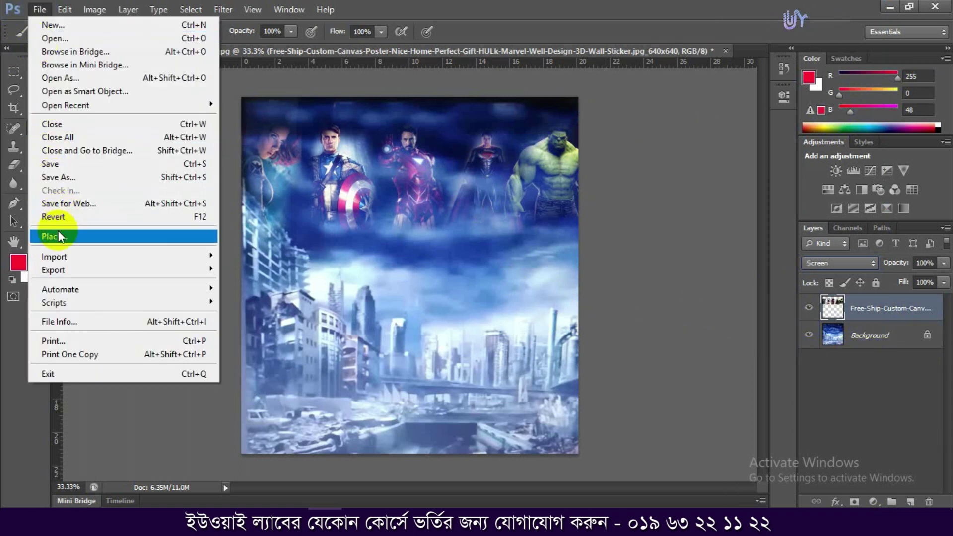
- Place avengers-movie-logo2.jpg enlarged to about 244% just below the heroes
{"action": "left_click", "coordinate": [97, 239]}
{"action": "left_click", "coordinate": [537, 171]}
{"action": "double_click", "coordinate": [537, 170]}
{"action": "left_click_drag", "start_coordinate": [439, 274], "coordinate": [432, 313]}
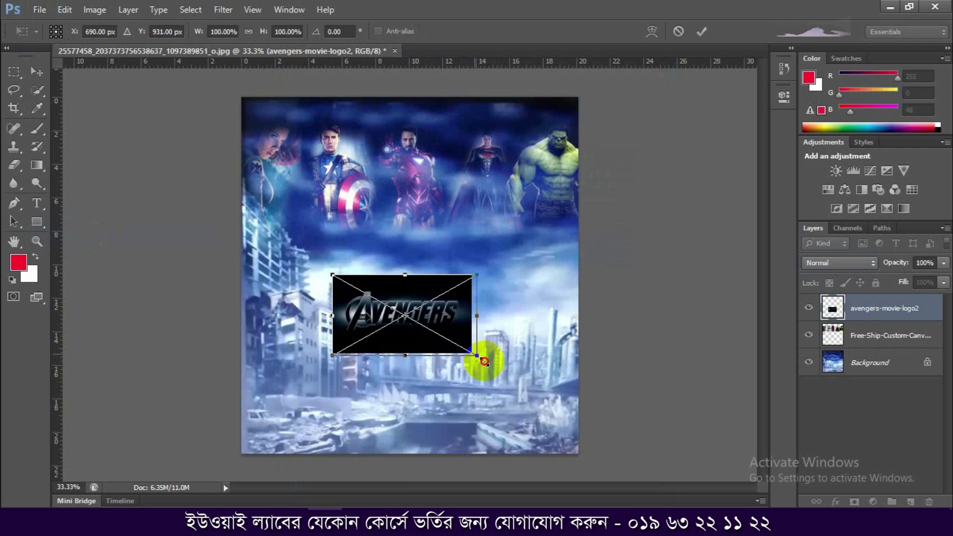
{"action": "left_click_drag", "start_coordinate": [471, 352], "coordinate": [587, 419]}
{"action": "mouse_move", "coordinate": [528, 381]}
{"action": "left_mouse_down"}
{"action": "mouse_move", "coordinate": [474, 395]}
{"action": "mouse_move", "coordinate": [580, 447]}
{"action": "left_mouse_up"}
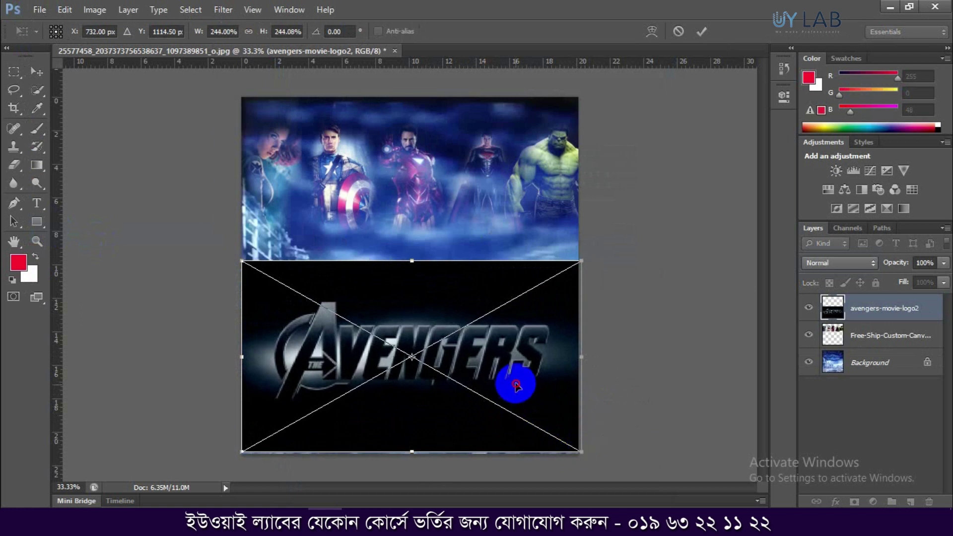
{"action": "left_click_drag", "start_coordinate": [513, 383], "coordinate": [516, 365]}
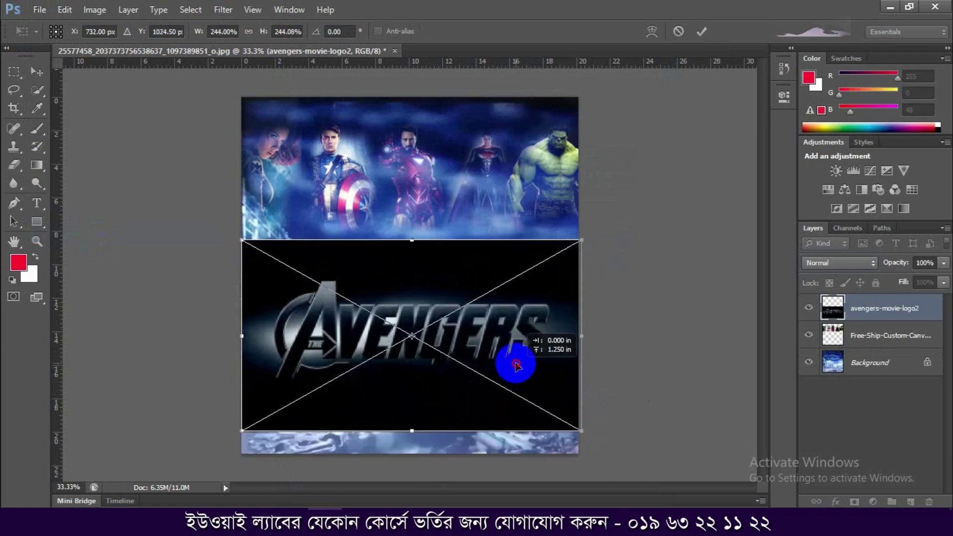
{"action": "left_click", "coordinate": [701, 32]}
{"action": "key", "text": "b"}
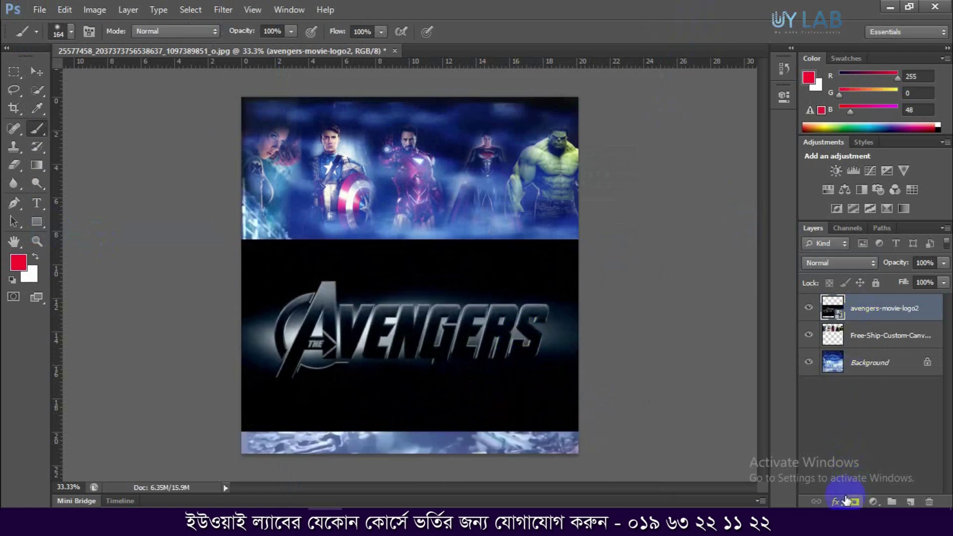
- Mask out the logo's black strips to reveal clouds and ruins, then nudge the logo up slightly
{"action": "left_click", "coordinate": [853, 502]}
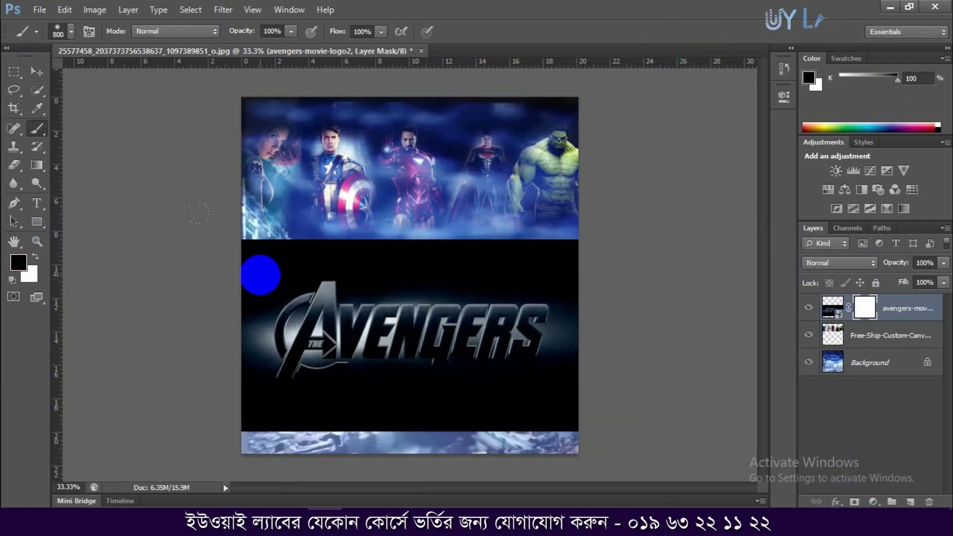
{"action": "key", "text": "bracketleft"}
{"action": "left_click_drag", "start_coordinate": [251, 256], "coordinate": [561, 263]}
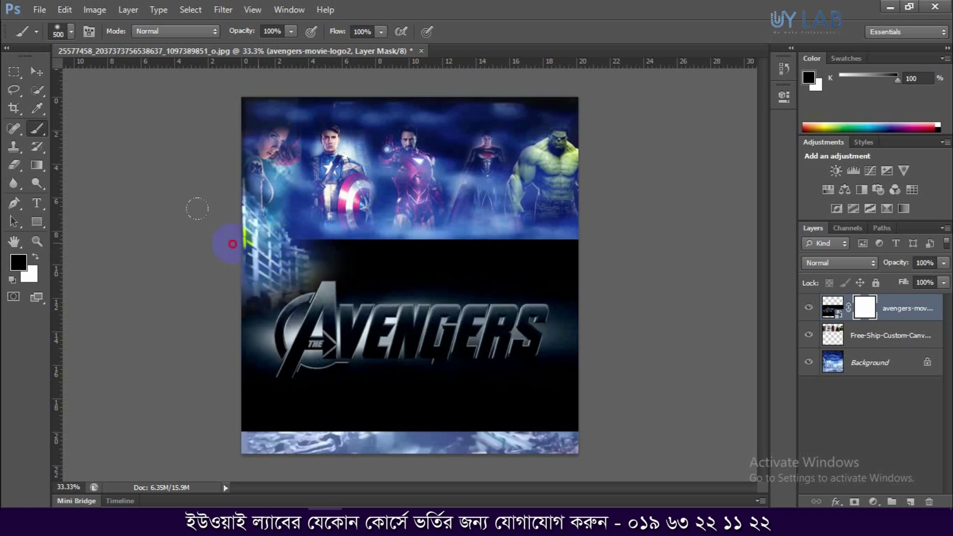
{"action": "mouse_move", "coordinate": [621, 337]}
{"action": "left_mouse_down"}
{"action": "mouse_move", "coordinate": [601, 431]}
{"action": "mouse_move", "coordinate": [266, 410]}
{"action": "mouse_move", "coordinate": [480, 420]}
{"action": "mouse_move", "coordinate": [392, 397]}
{"action": "left_mouse_up"}
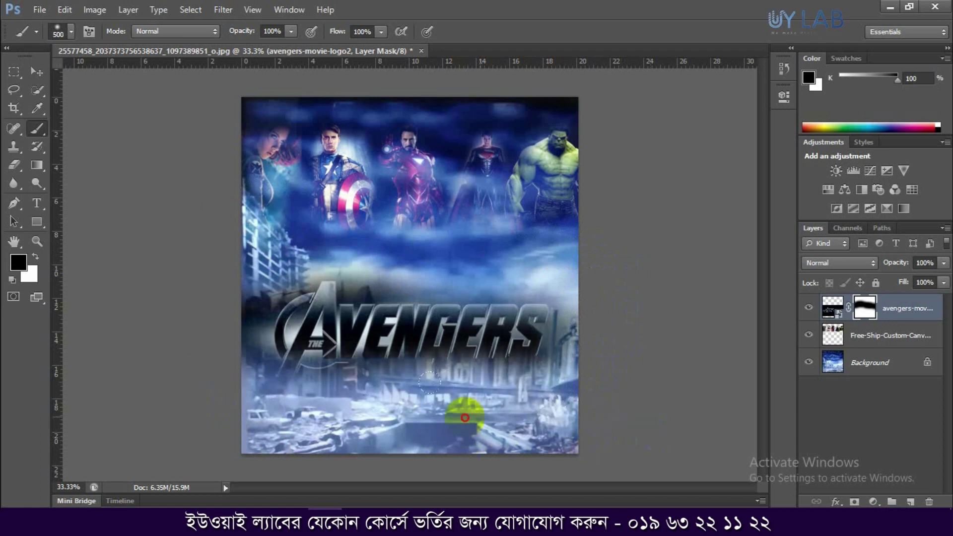
{"action": "left_click_drag", "start_coordinate": [418, 223], "coordinate": [487, 202]}
{"action": "left_click", "coordinate": [35, 71]}
{"action": "left_click_drag", "start_coordinate": [399, 338], "coordinate": [399, 329]}
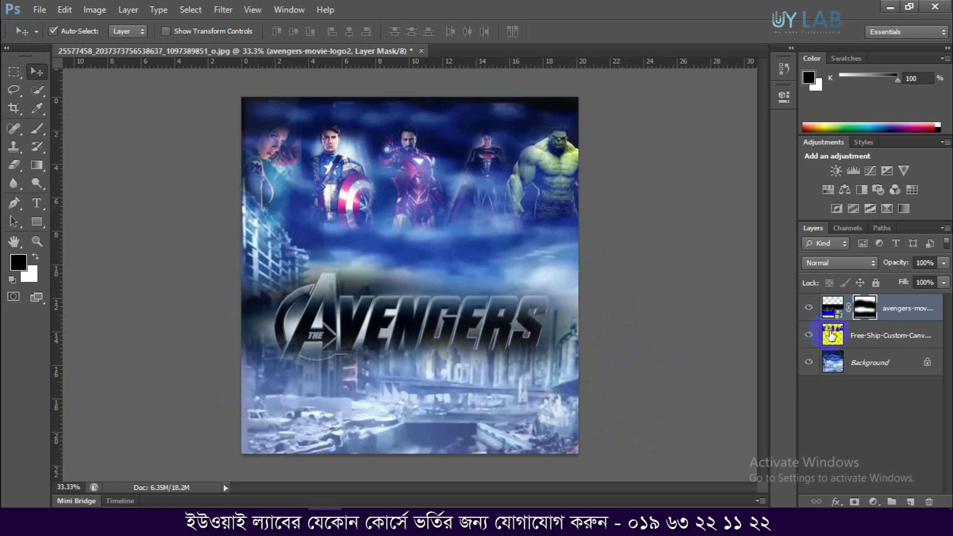
- Set the Avengers logo layer to Hard Light blending, then select the Background layer
{"action": "left_click", "coordinate": [864, 263]}
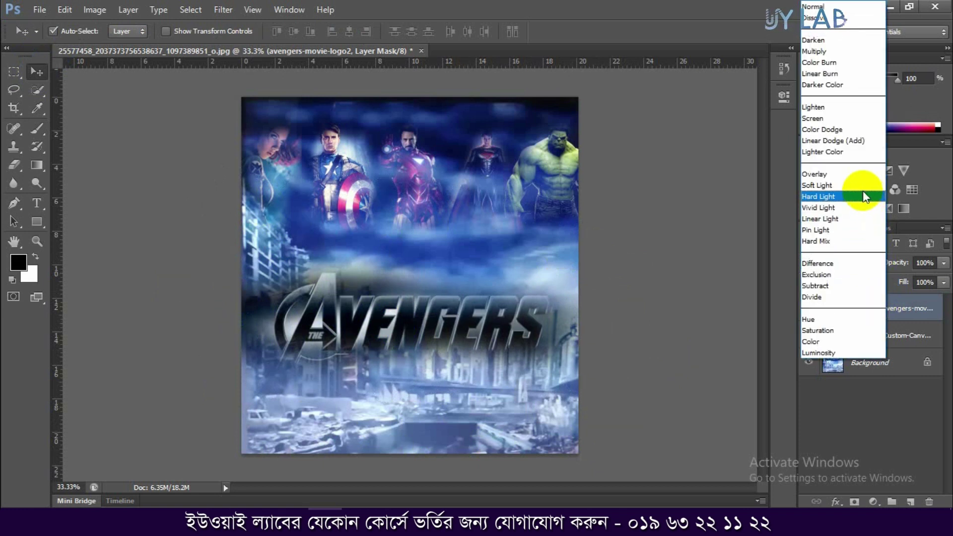
{"action": "left_click", "coordinate": [832, 199]}
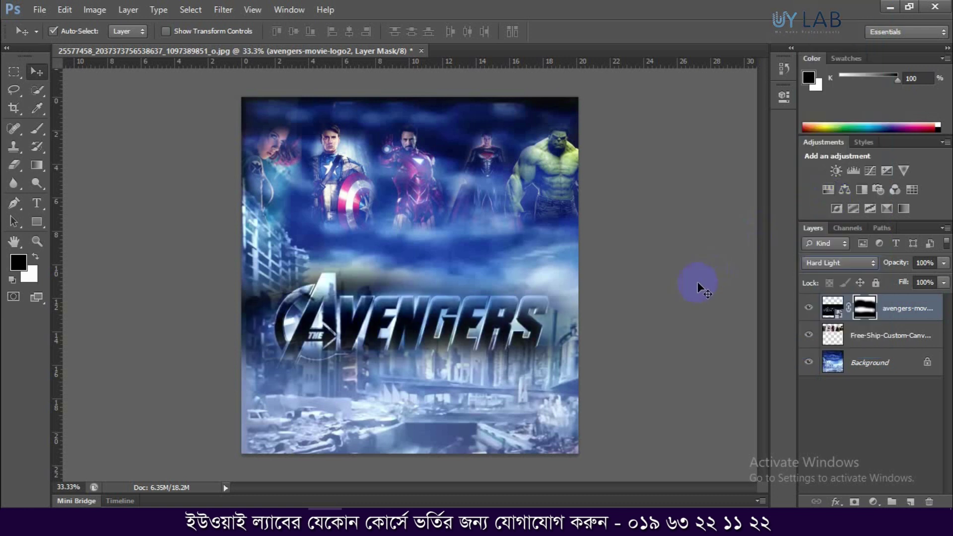
{"action": "left_click", "coordinate": [844, 336]}
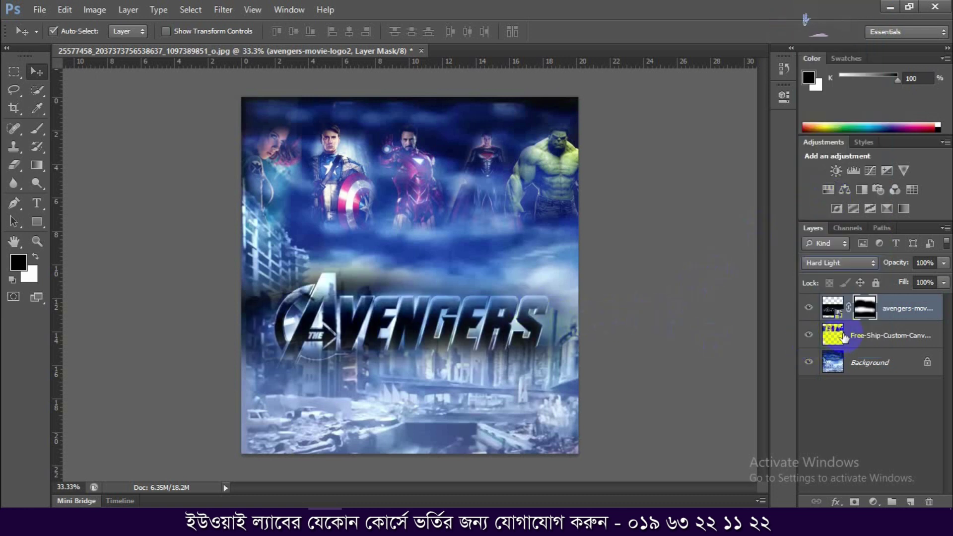
{"action": "left_click", "coordinate": [860, 363]}
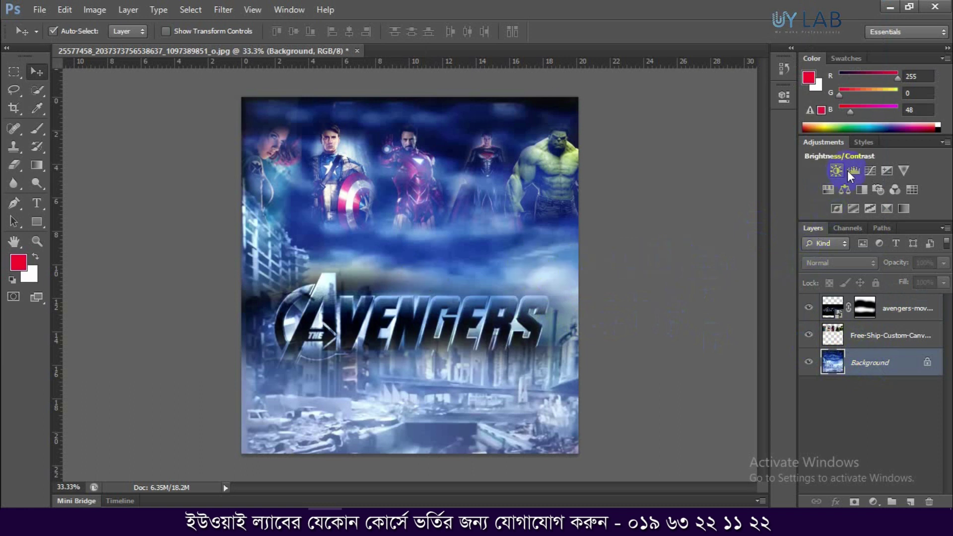
- Add a Curves adjustment above the Background, pulling the curve down to darken the city
{"action": "left_click", "coordinate": [867, 171]}
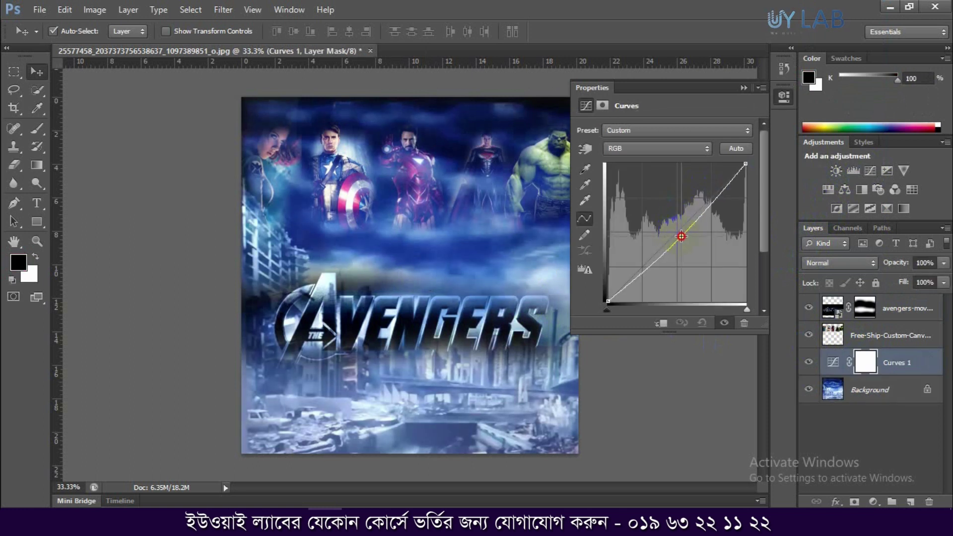
{"action": "left_click_drag", "start_coordinate": [675, 235], "coordinate": [692, 241]}
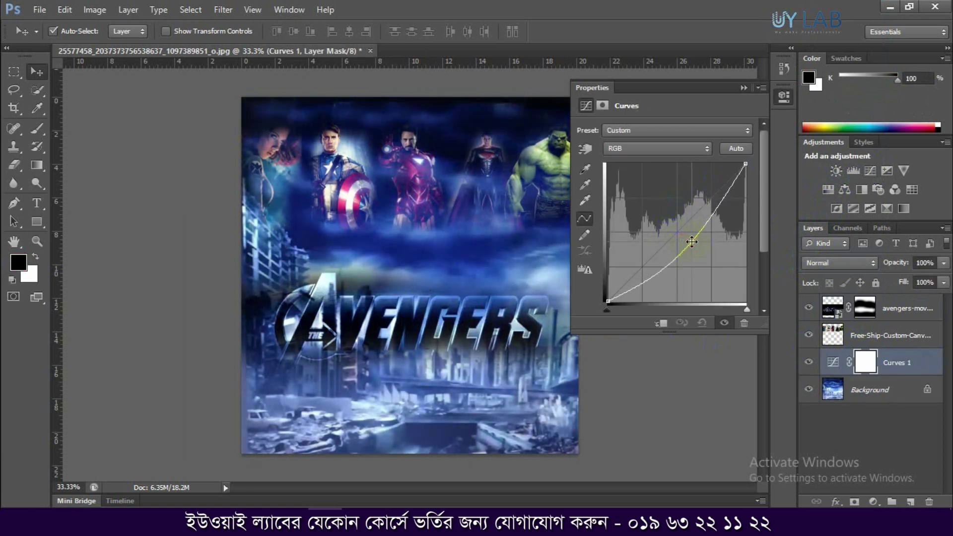
{"action": "left_click", "coordinate": [742, 87]}
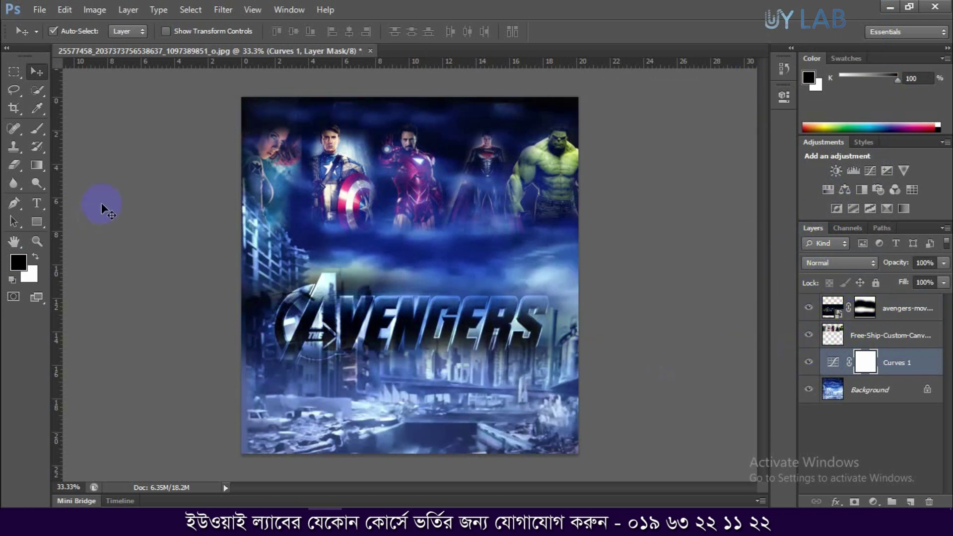
- Save the poster as a JPEG on the Desktop
{"action": "left_click", "coordinate": [28, 7]}
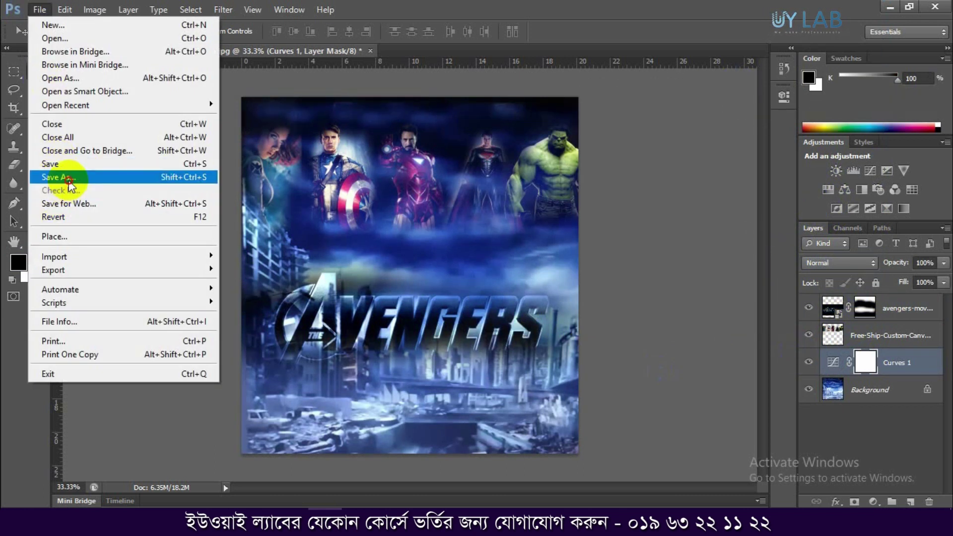
{"action": "left_click", "coordinate": [49, 177]}
{"action": "left_click", "coordinate": [318, 172]}
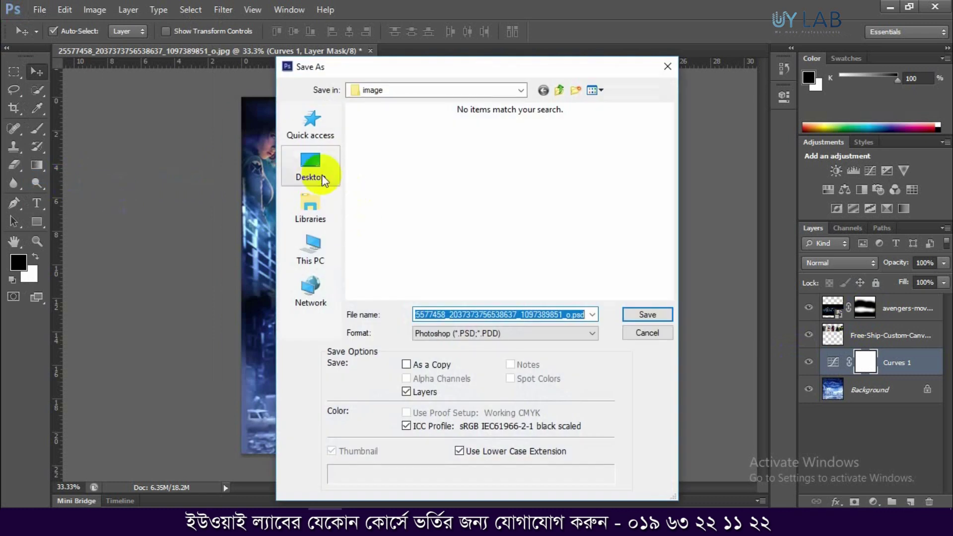
{"action": "left_click", "coordinate": [445, 334]}
{"action": "left_click", "coordinate": [445, 416]}
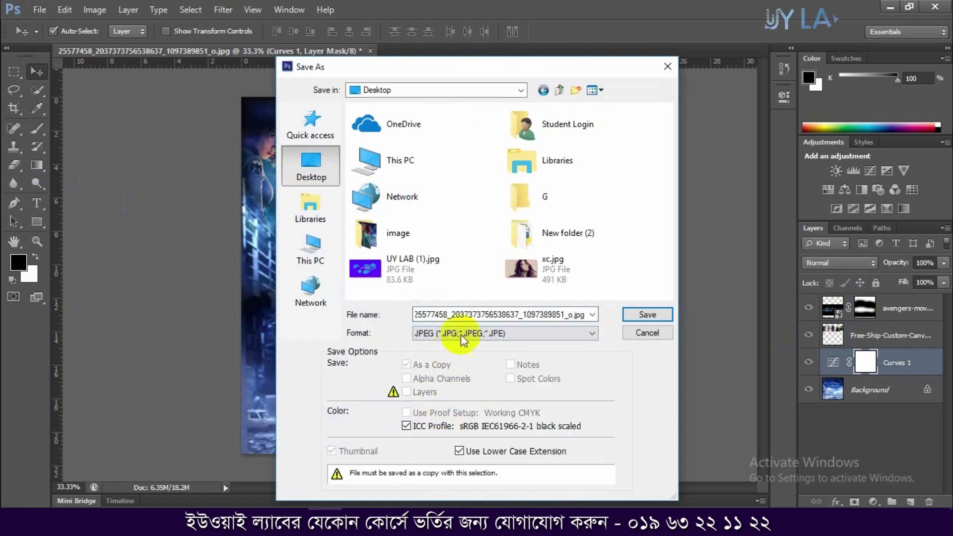
{"action": "double_click", "coordinate": [493, 314]}
{"action": "left_click", "coordinate": [641, 315]}
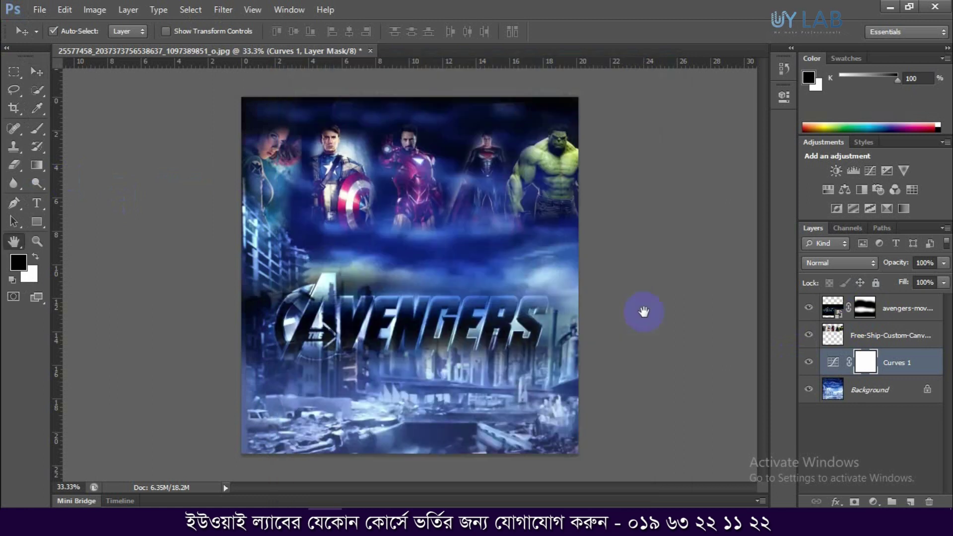
{"action": "left_click", "coordinate": [557, 127]}
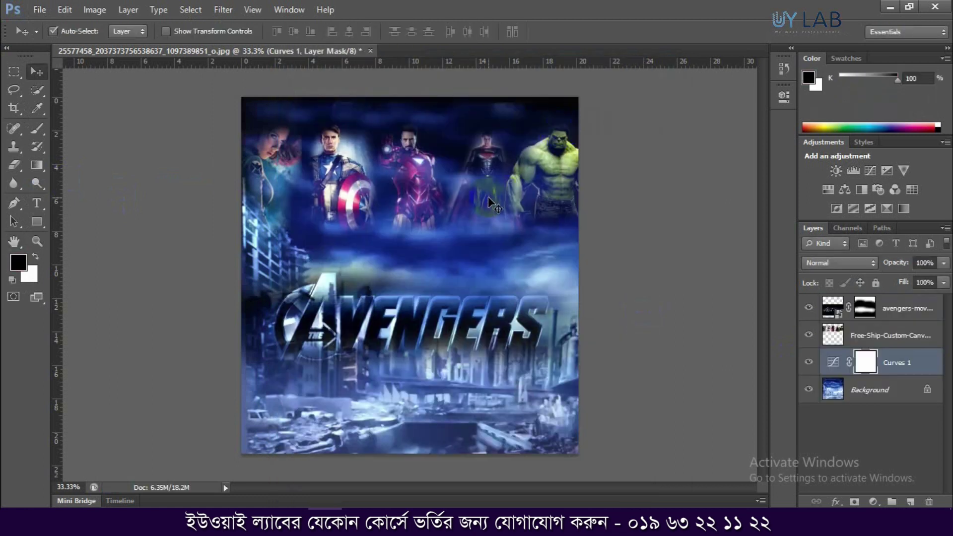
{"action": "left_click", "coordinate": [30, 294]}
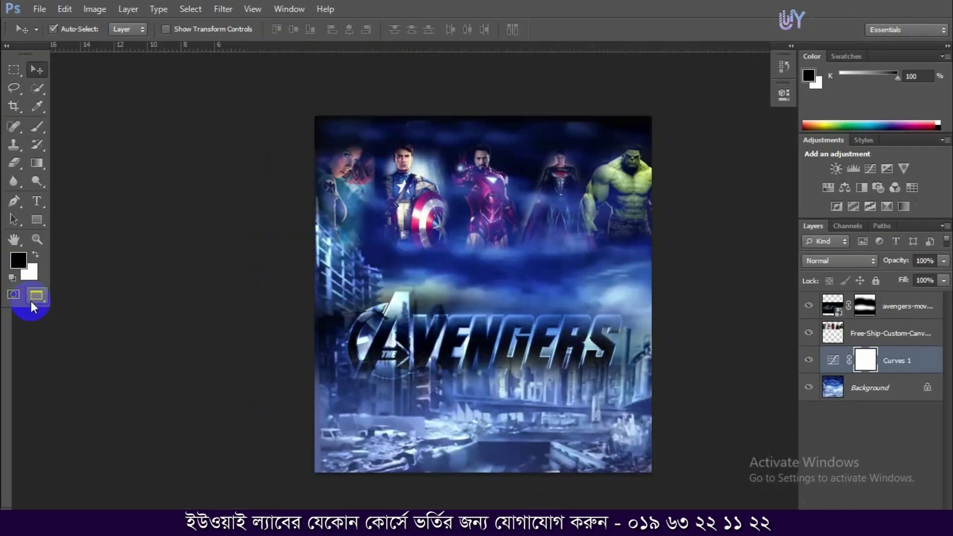
{"action": "left_click", "coordinate": [35, 298]}
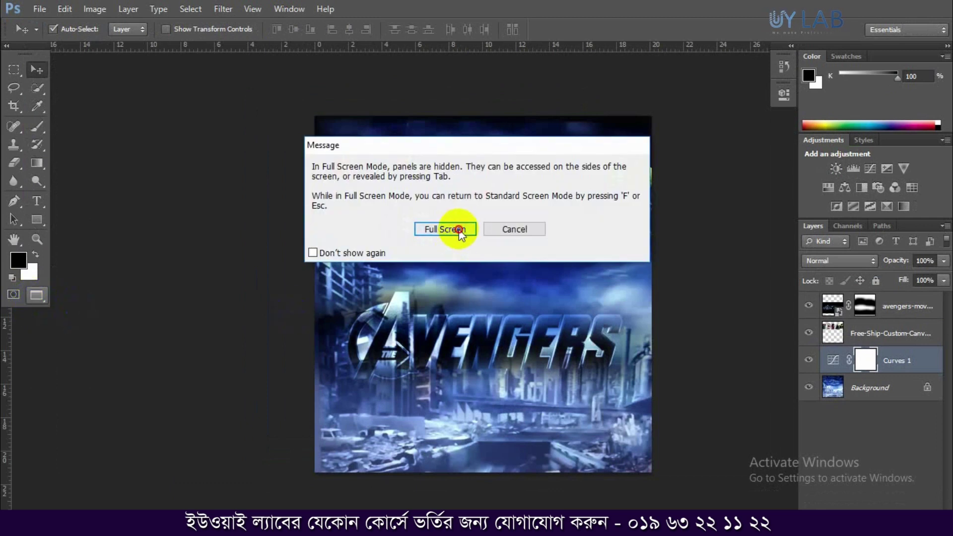
{"action": "left_click", "coordinate": [459, 229]}
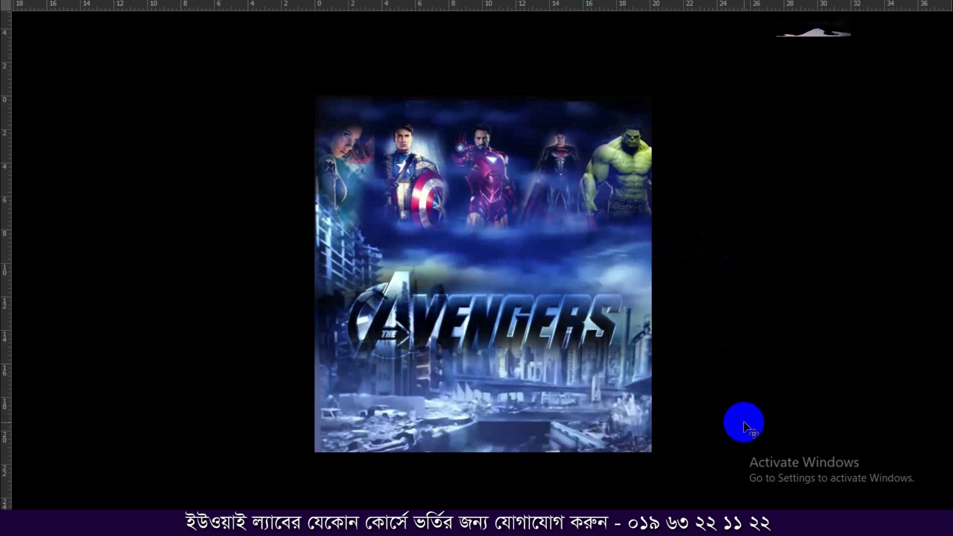
{"action": "key", "text": "f"}
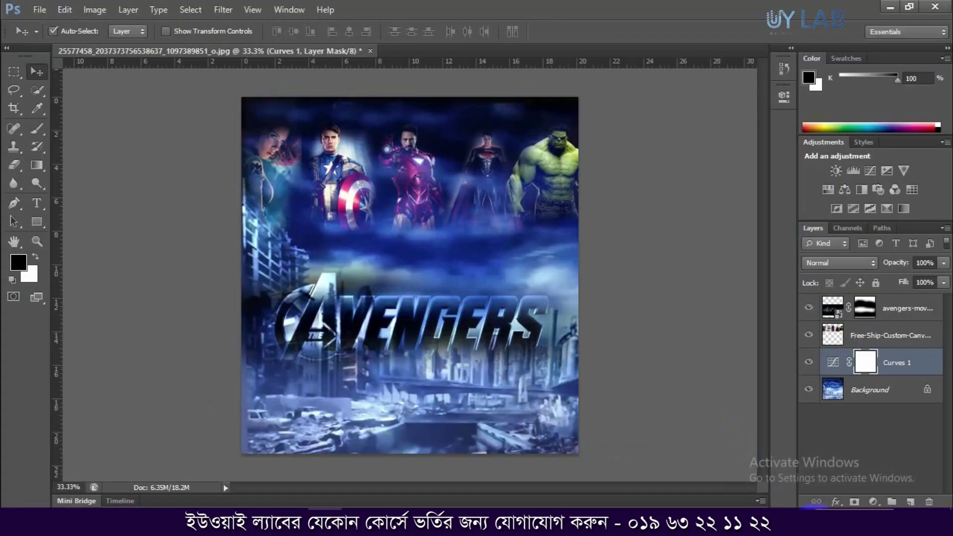
{"action": "left_click", "coordinate": [814, 507]}
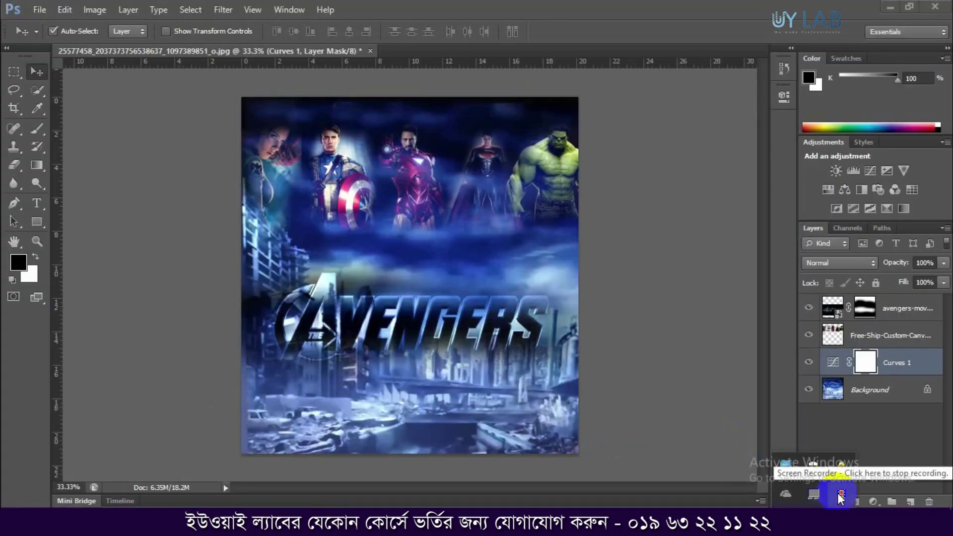